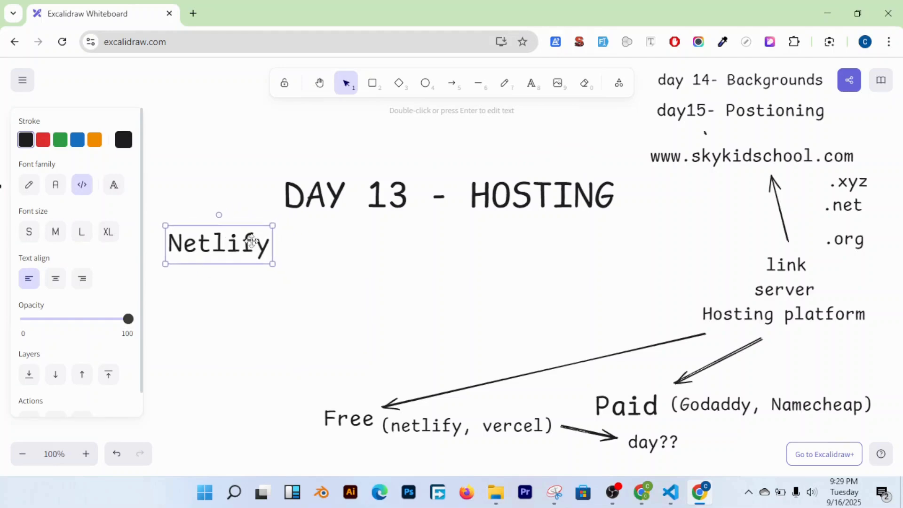
Nudge the Netlify label slightly down and left beneath the DAY 13 - HOSTING heading
left_click(310, 263)
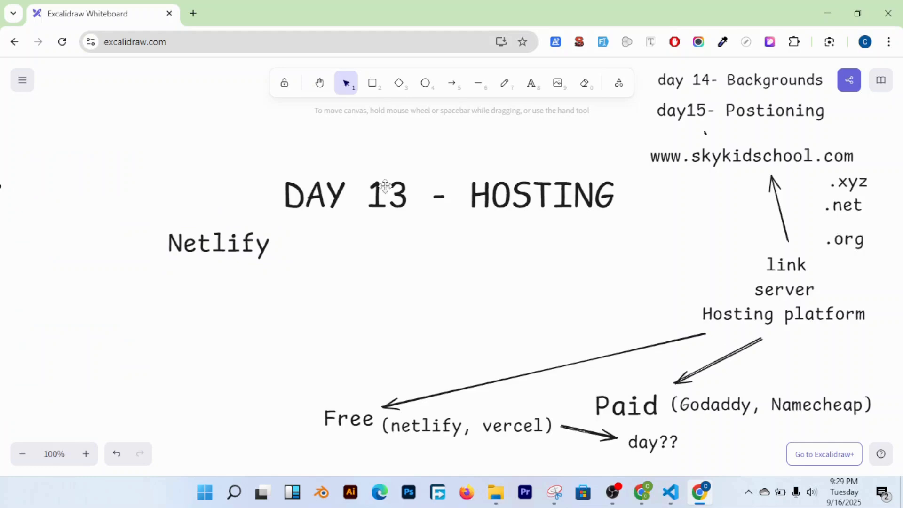
left_click(233, 245)
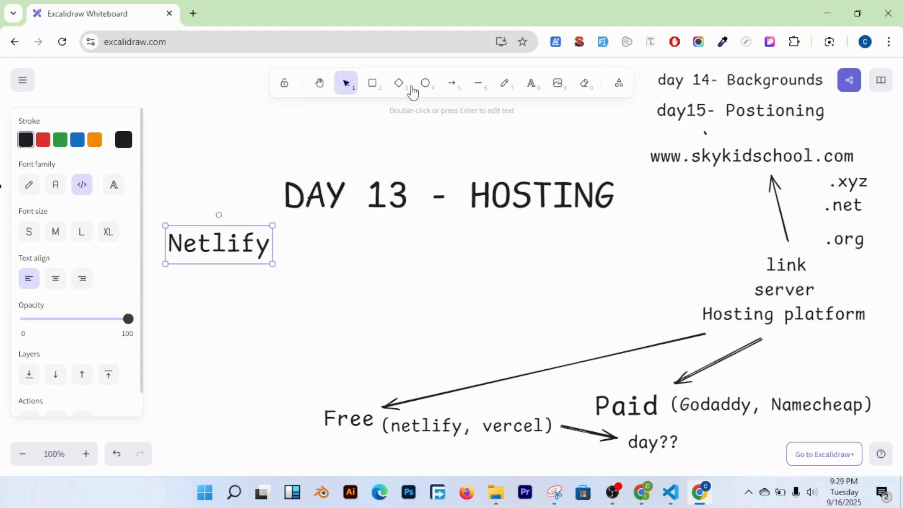
left_click_drag(251, 254, 246, 272)
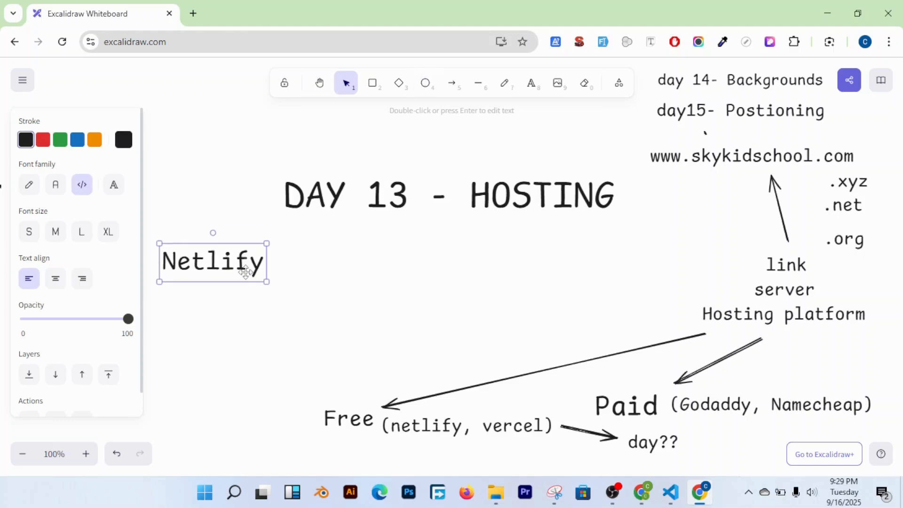
left_click(340, 295)
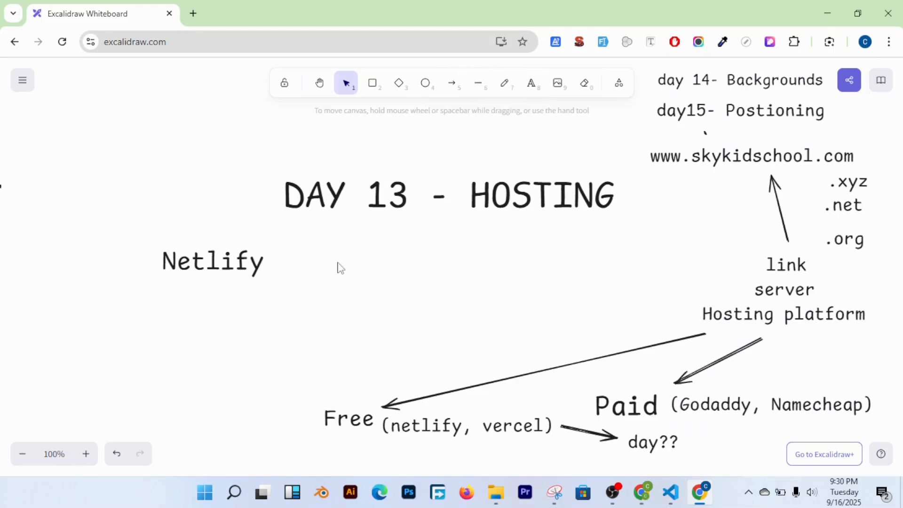
left_click(531, 85)
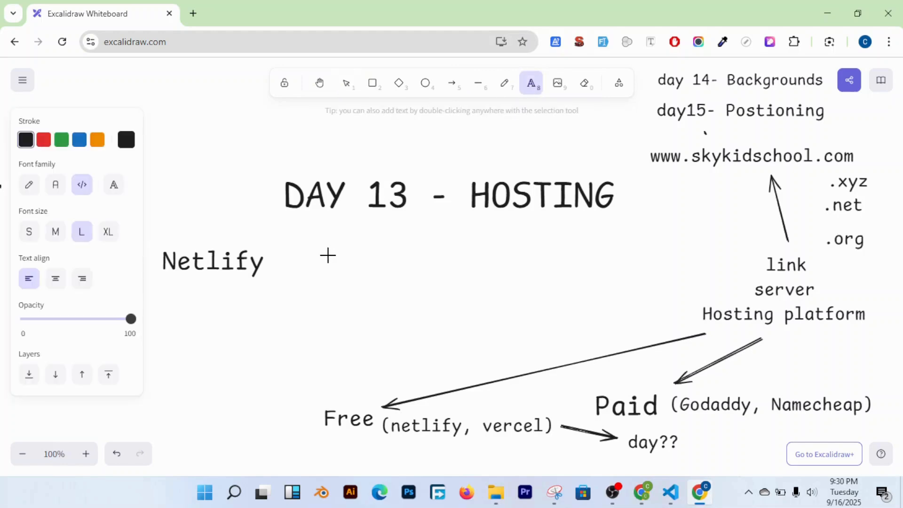
left_click(329, 257)
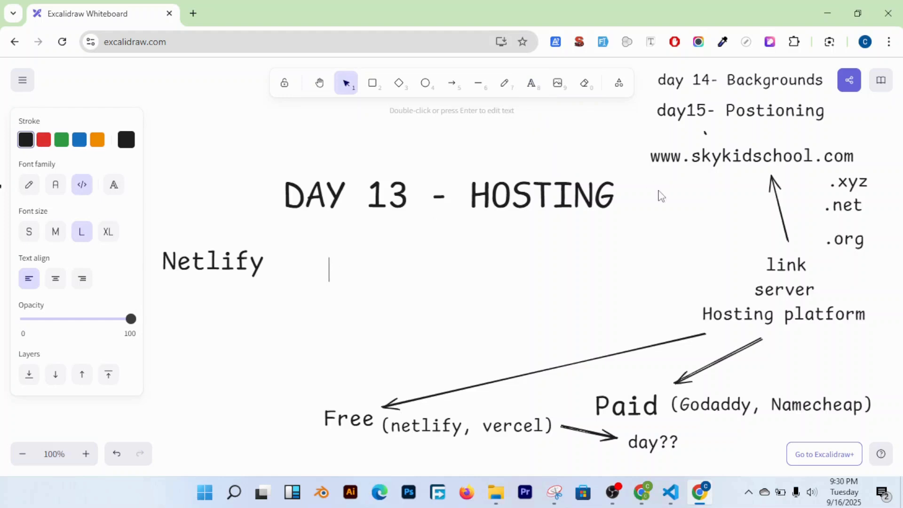
left_click(493, 243)
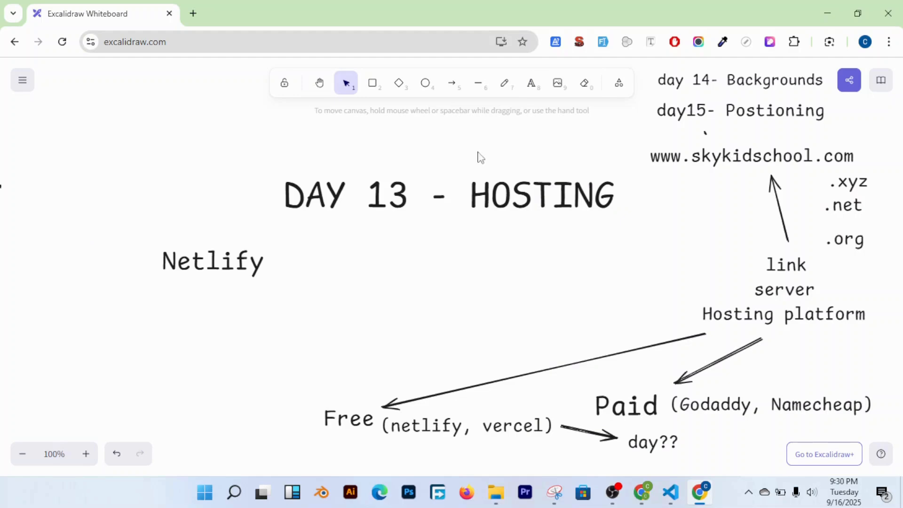
left_click(531, 83)
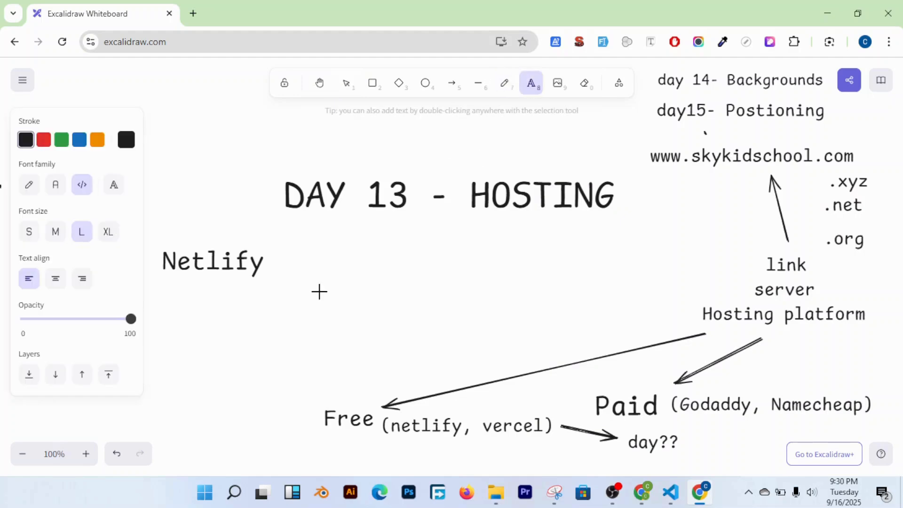
left_click(322, 262)
type("w")
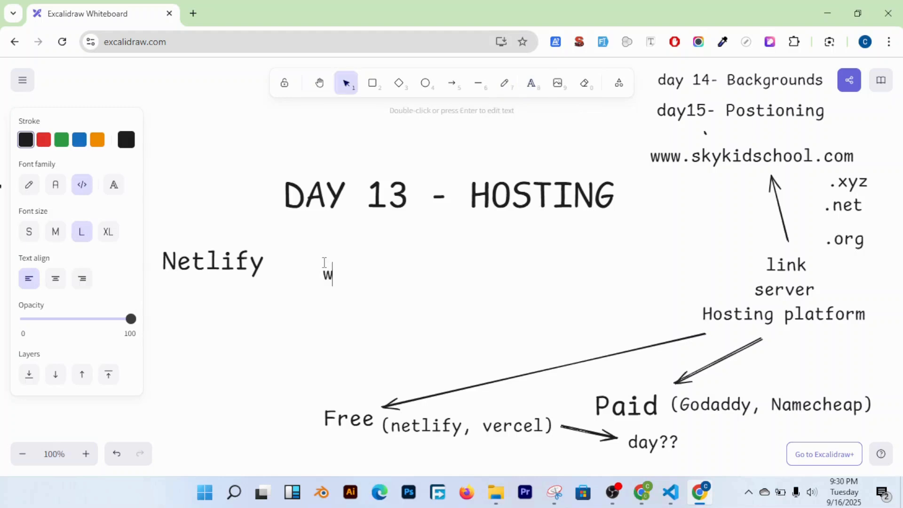
type("w")
key("BackSpace")
key("BackSpace")
type("https//w")
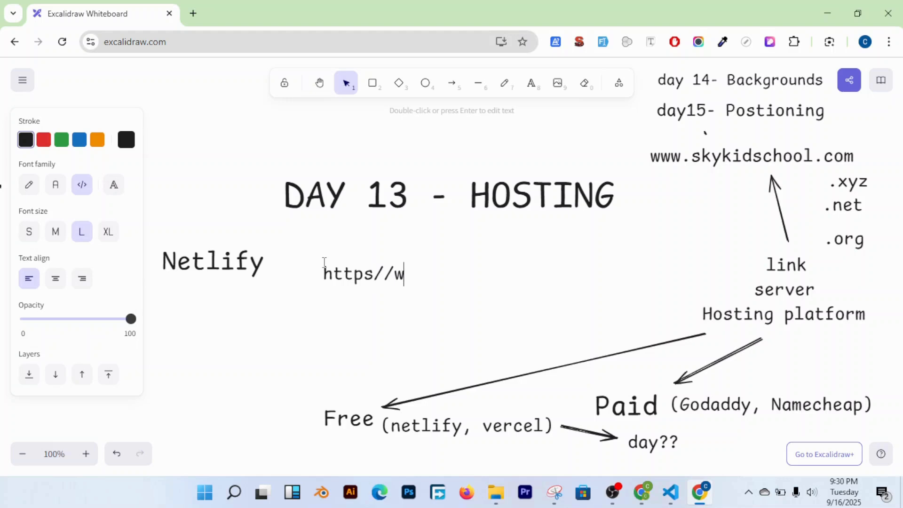
key("BackSpace")
type(":www")
type(".sky")
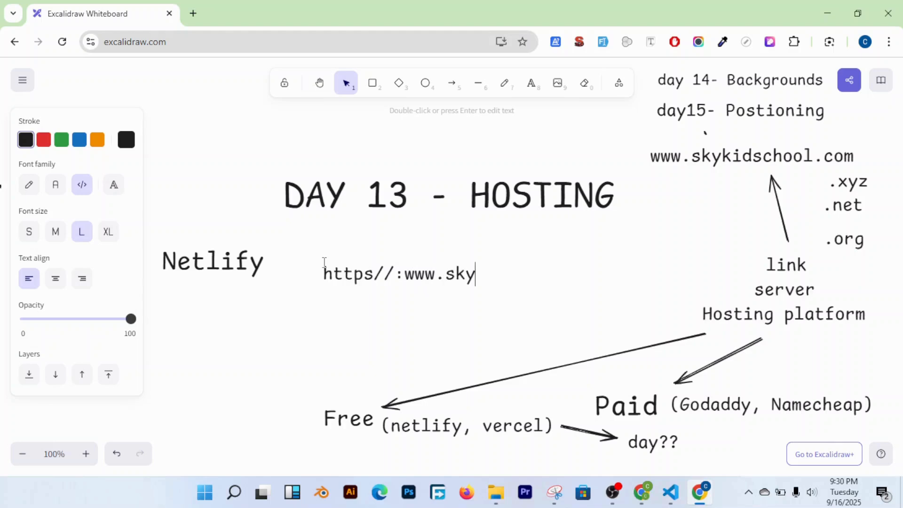
type("kidss")
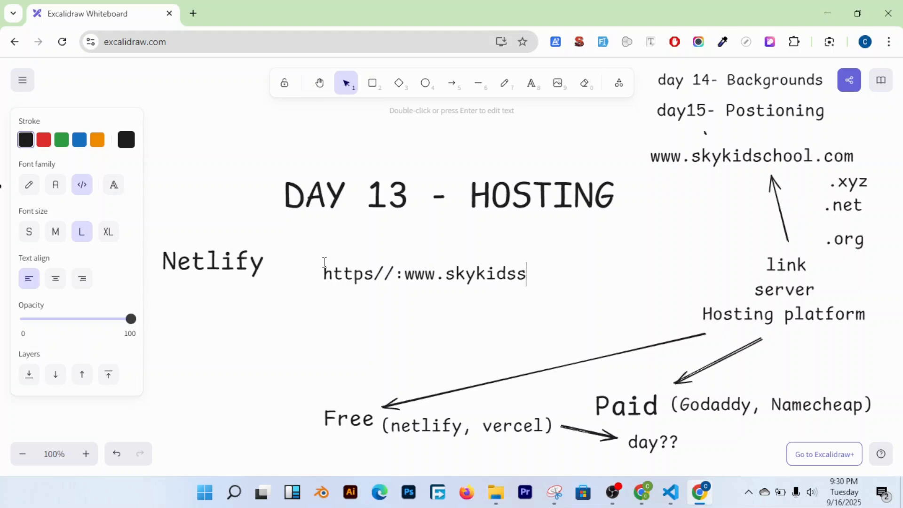
type("choo")
left_click(517, 274)
key("BackSpace")
key("Escape")
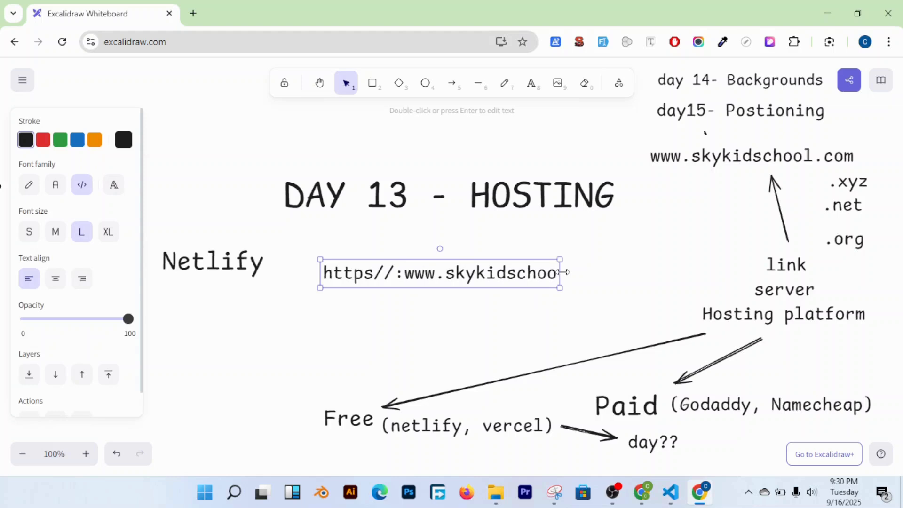
key("Return")
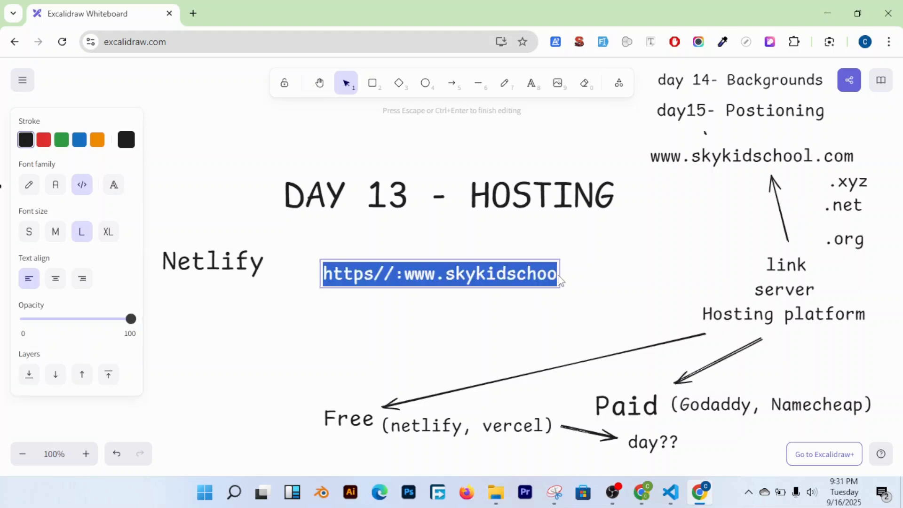
key("Escape")
key("Return")
left_click(557, 273)
type("l")
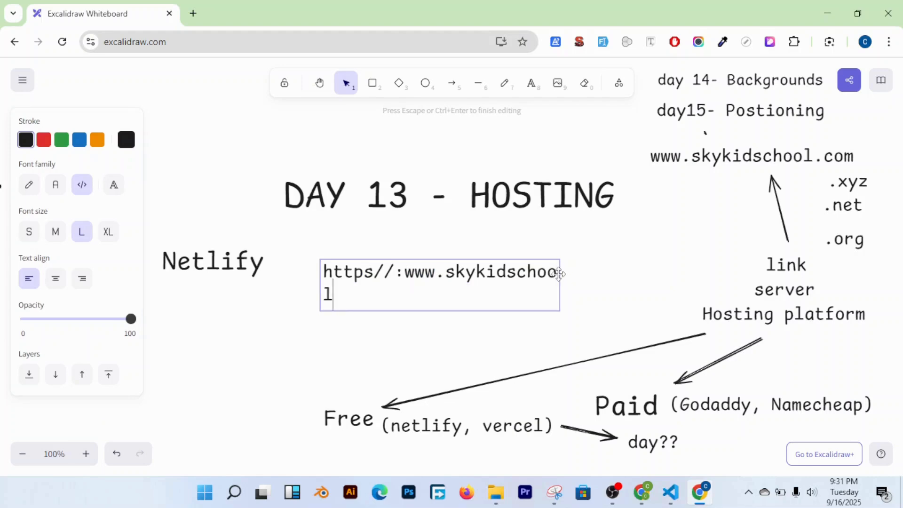
left_click_drag(558, 273, 640, 272)
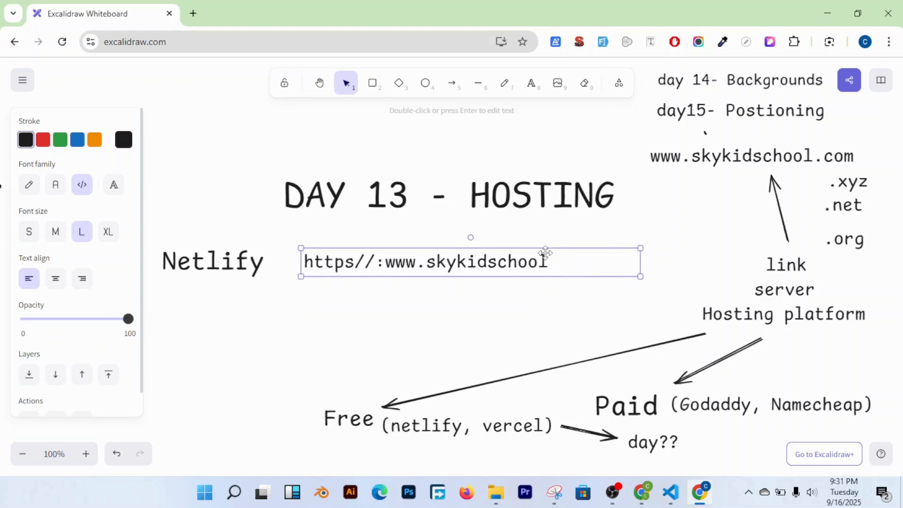
double_click(553, 257)
left_click(555, 258)
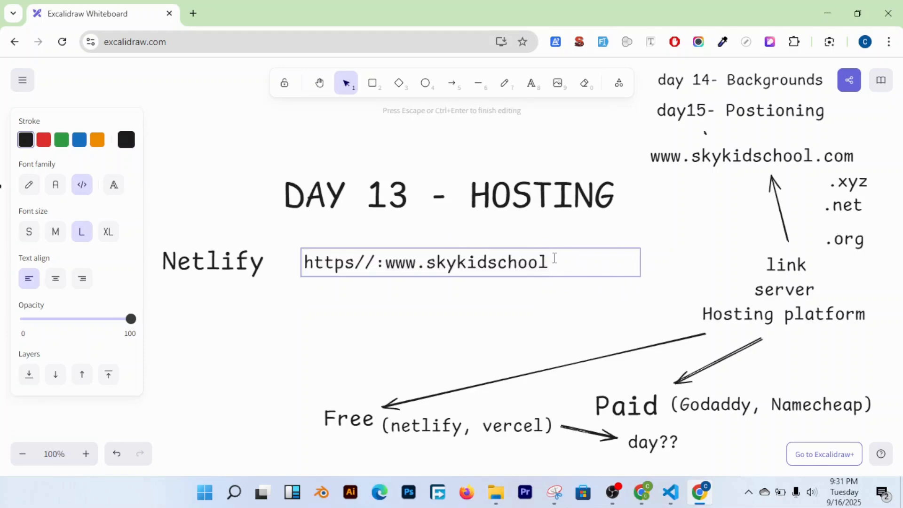
type("app")
left_click(530, 283)
left_click_drag(518, 270, 503, 262)
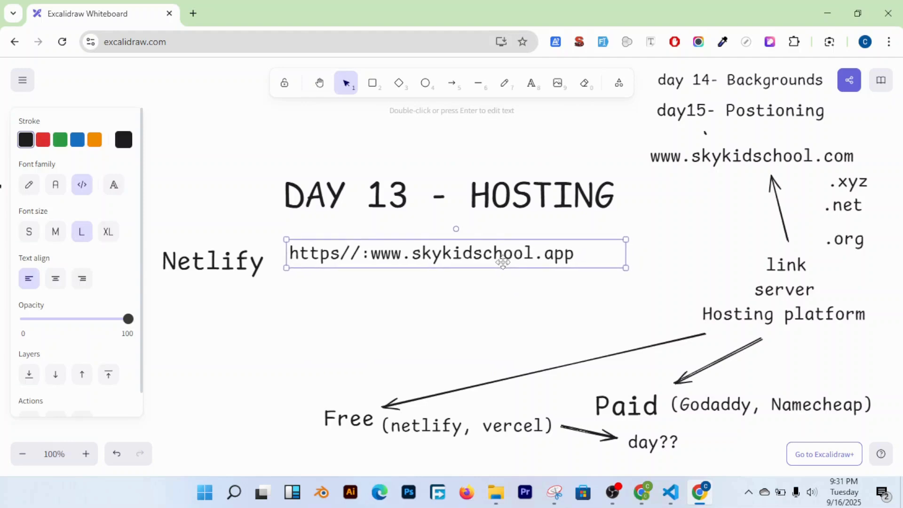
left_click(510, 285)
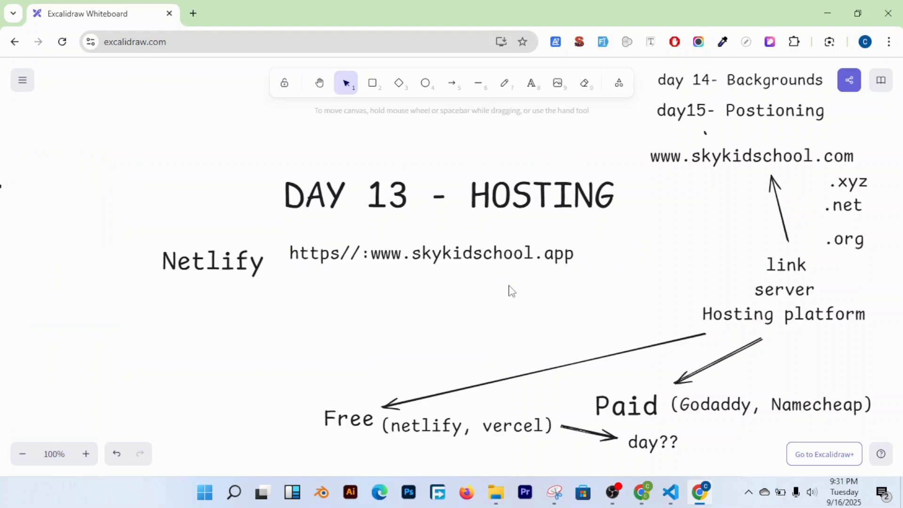
Shift the address text slightly left and narrow its text box
left_click(495, 255)
left_click_drag(495, 255, 488, 260)
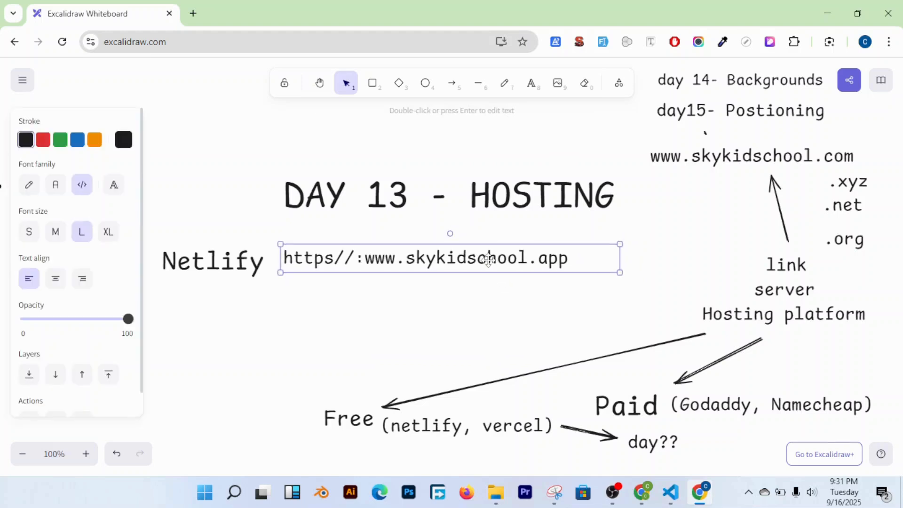
left_click(511, 297)
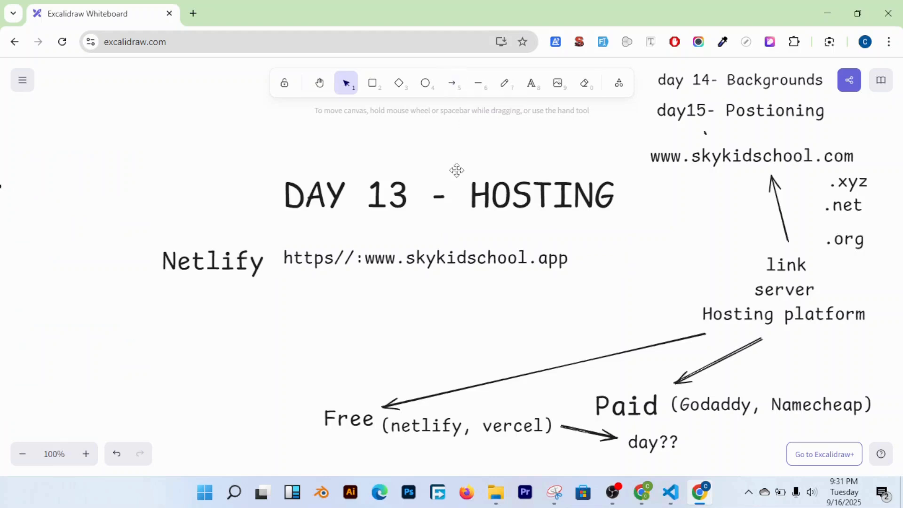
left_click(392, 248)
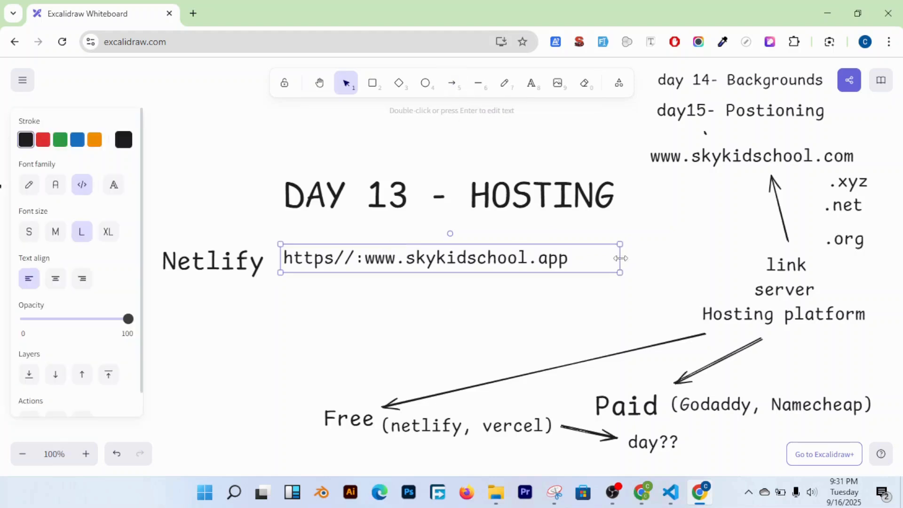
left_click_drag(621, 259, 588, 258)
left_click(200, 40)
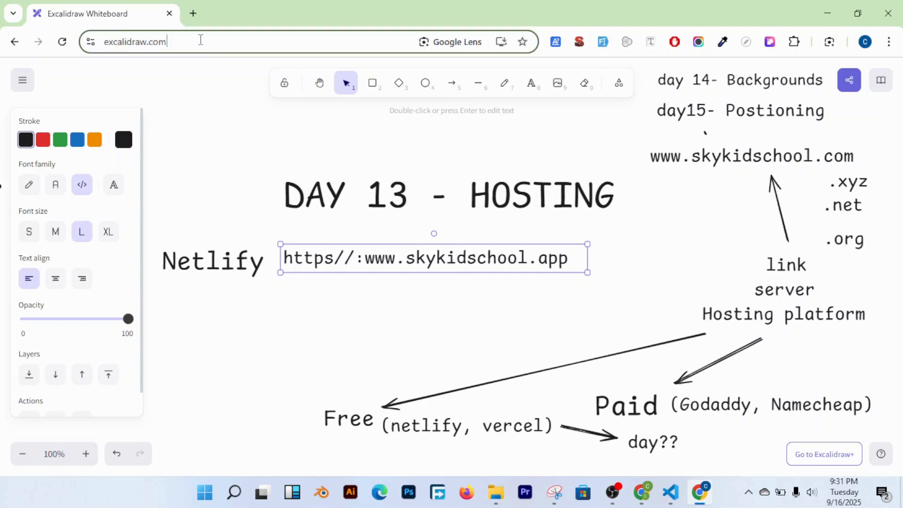
double_click(201, 40)
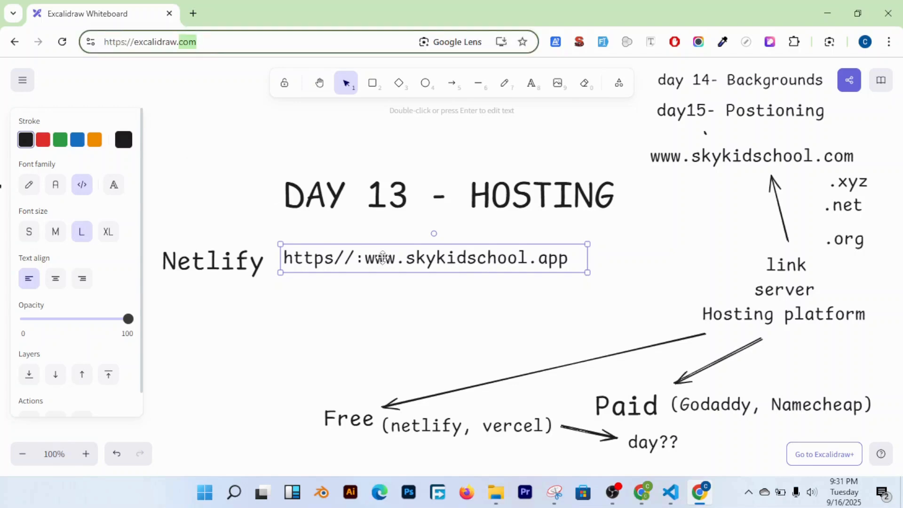
left_click(365, 260)
double_click(365, 260)
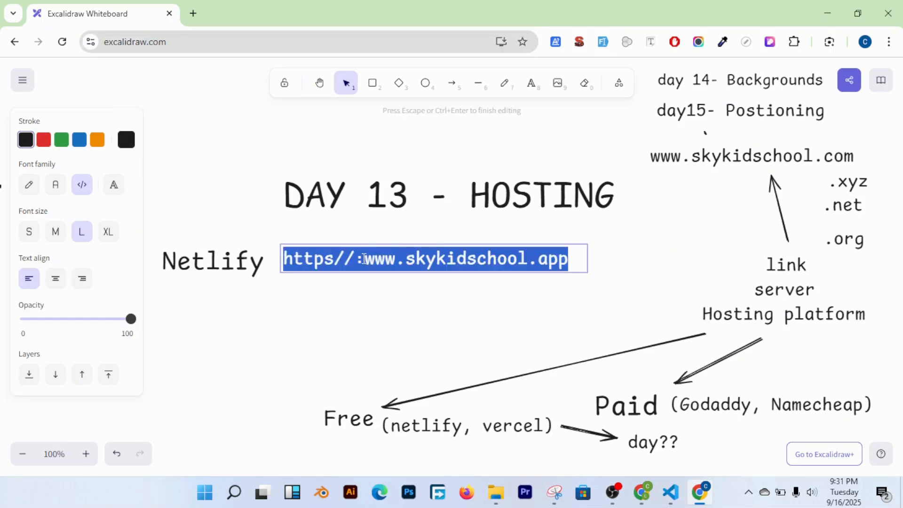
left_click(365, 259)
key("BackSpace")
left_click(337, 259)
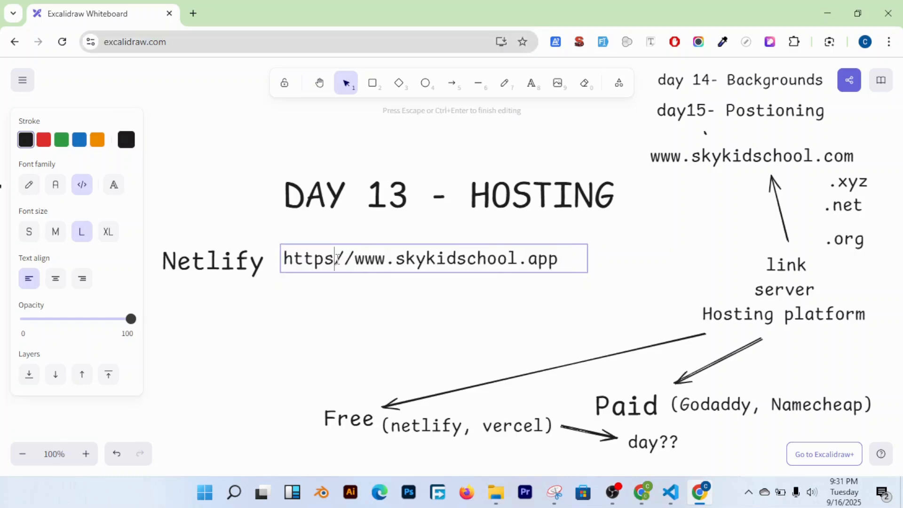
type(":")
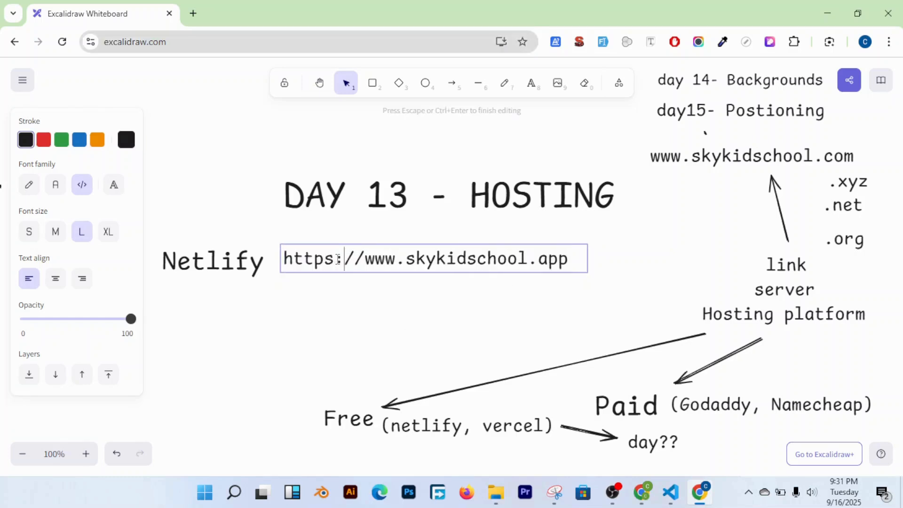
left_click(663, 262)
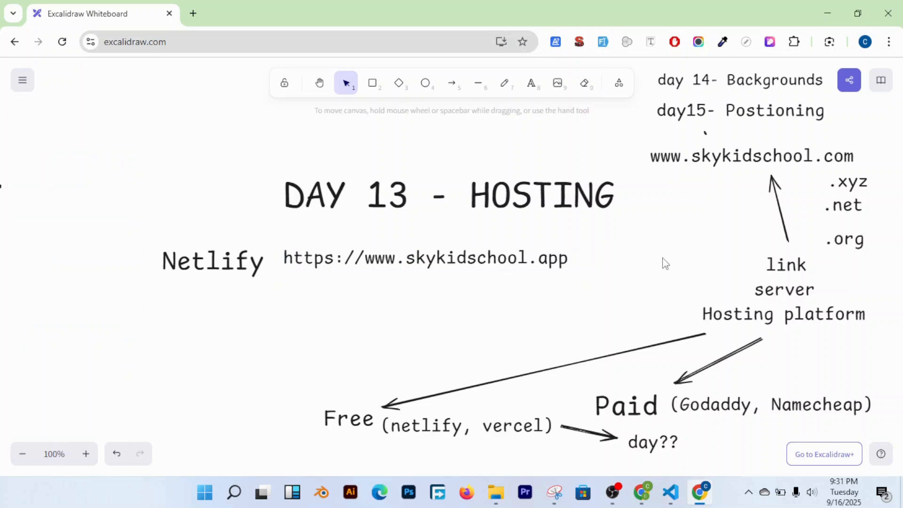
double_click(258, 42)
left_click(450, 291)
double_click(402, 259)
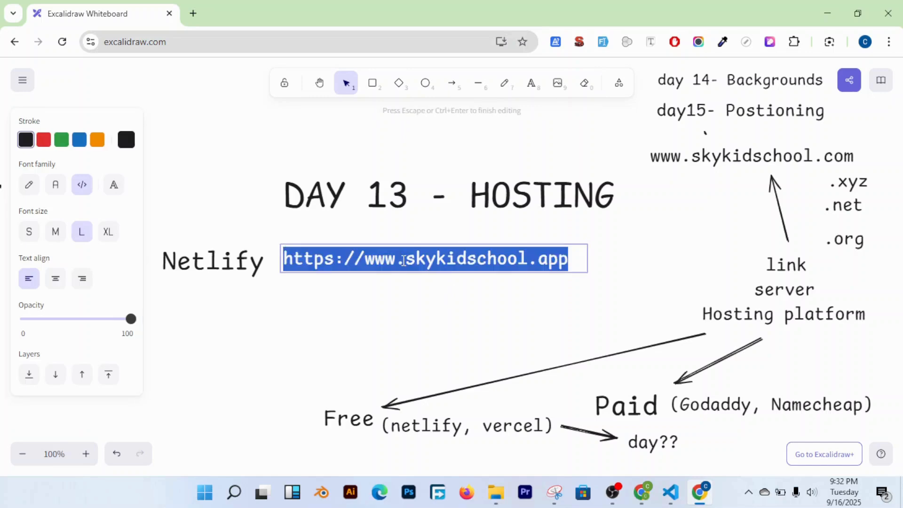
left_click(401, 260)
key("BackSpace")
key("BackSpace")
key("BackSpace")
key("BackSpace")
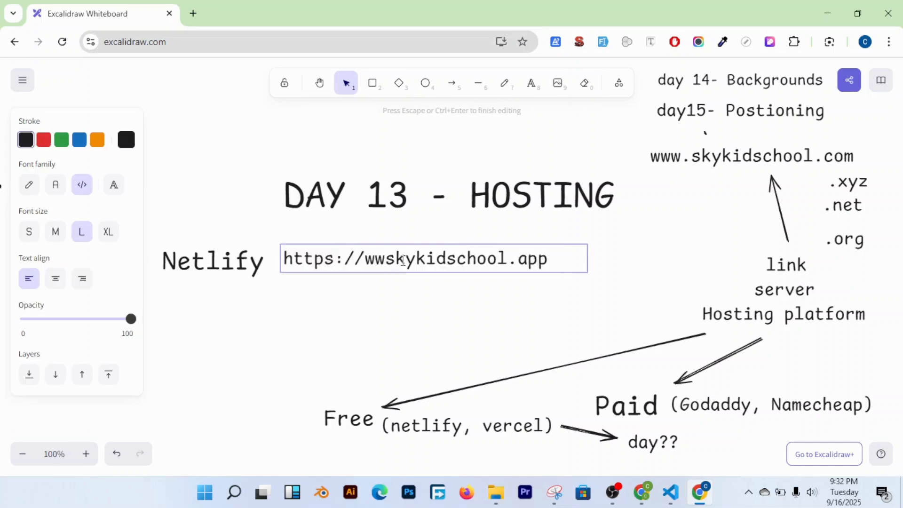
left_click(548, 301)
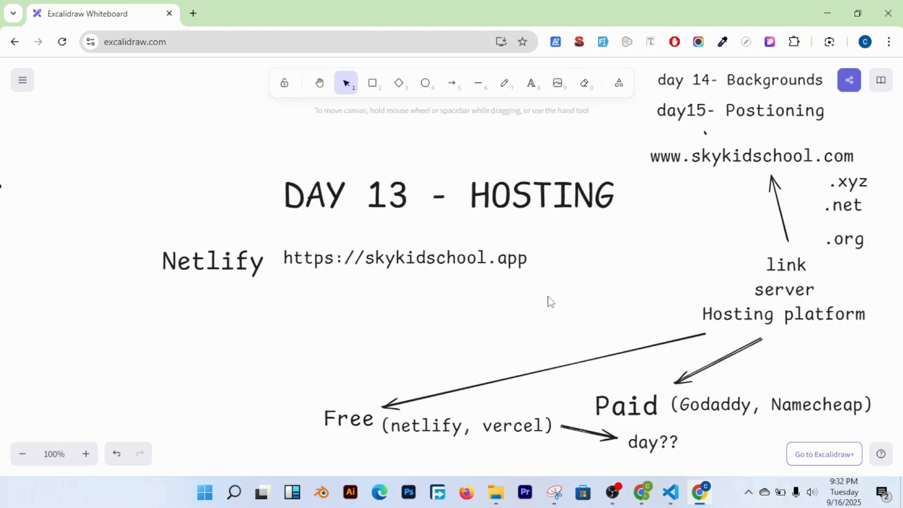
left_click(399, 263)
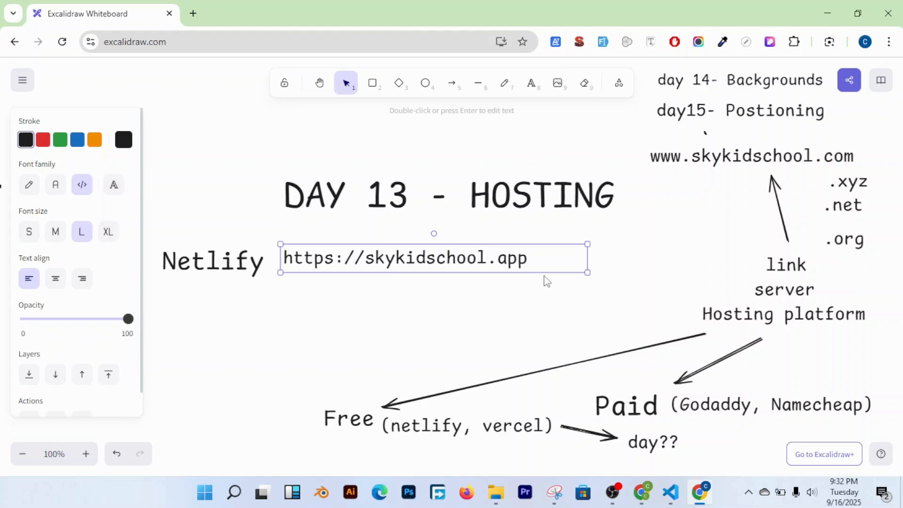
left_click(516, 295)
left_click(442, 257)
double_click(529, 261)
left_click(530, 262)
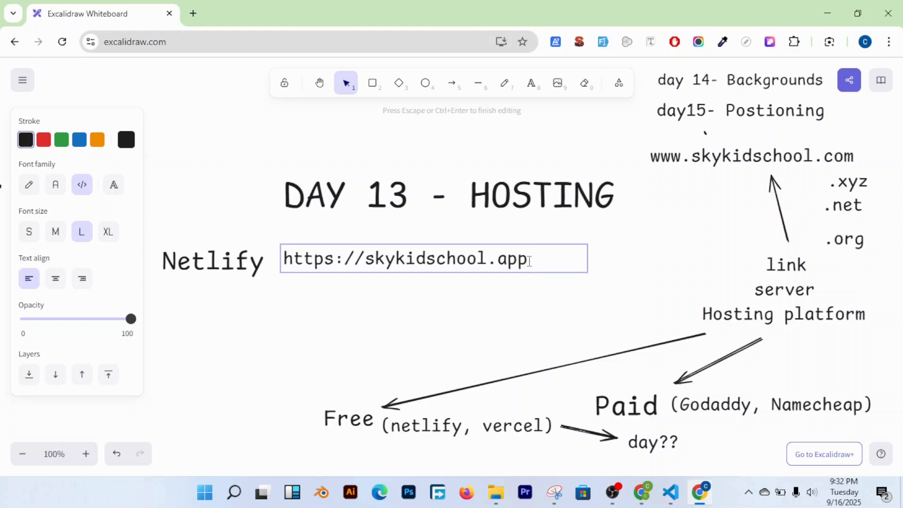
key("BackSpace")
key("BackSpace")
key("BackSpace")
type("netlify.app")
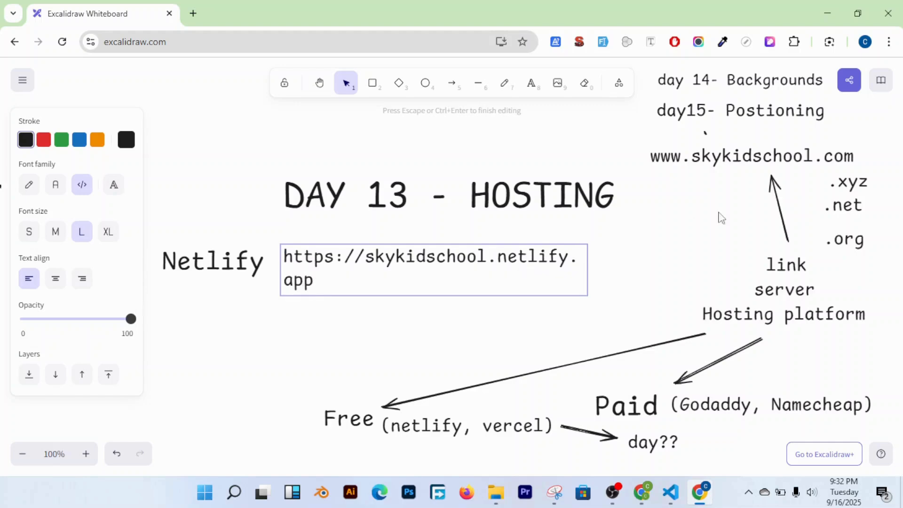
left_click(589, 278)
Widen the URL text box so the address fits on a single line
left_click(578, 266)
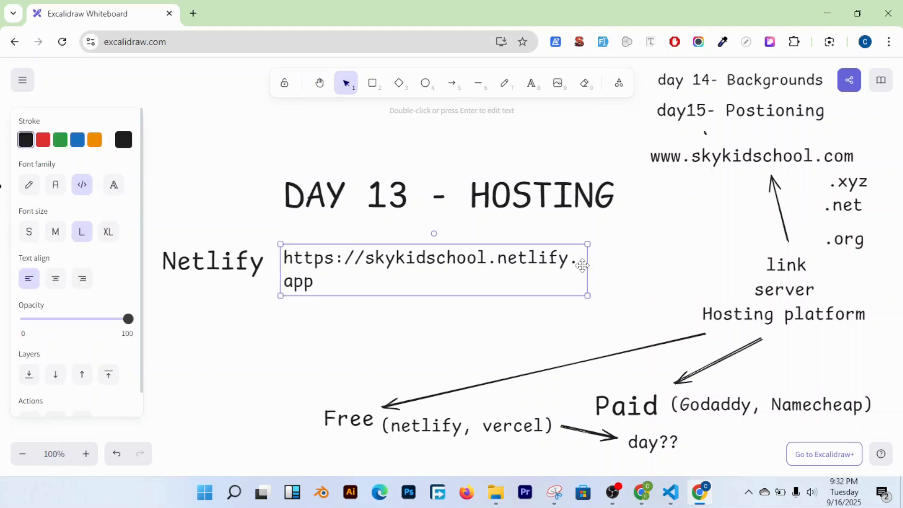
left_click_drag(587, 261, 616, 259)
left_click(644, 271)
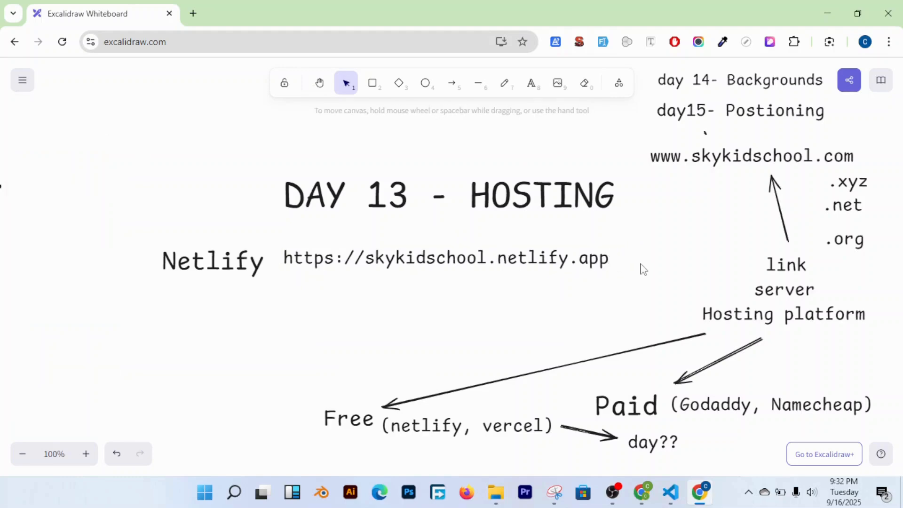
left_click(522, 258)
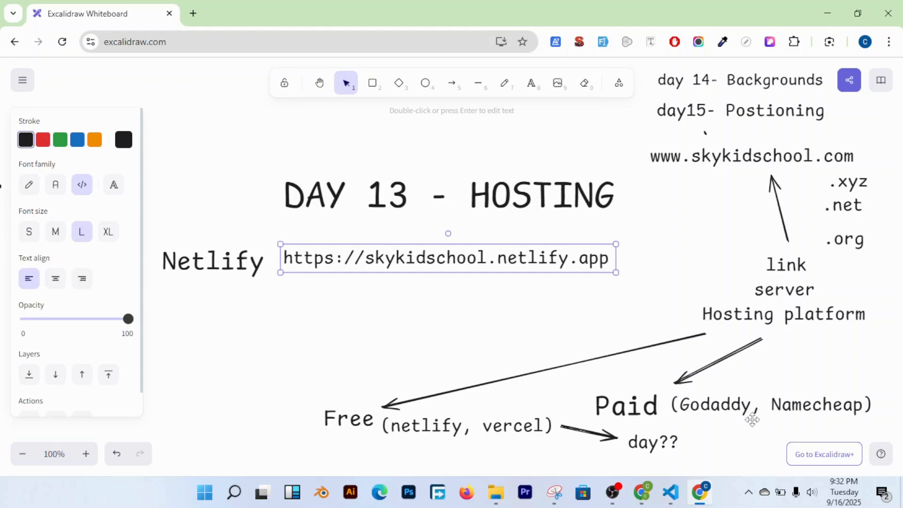
left_click(530, 84)
left_click(286, 289)
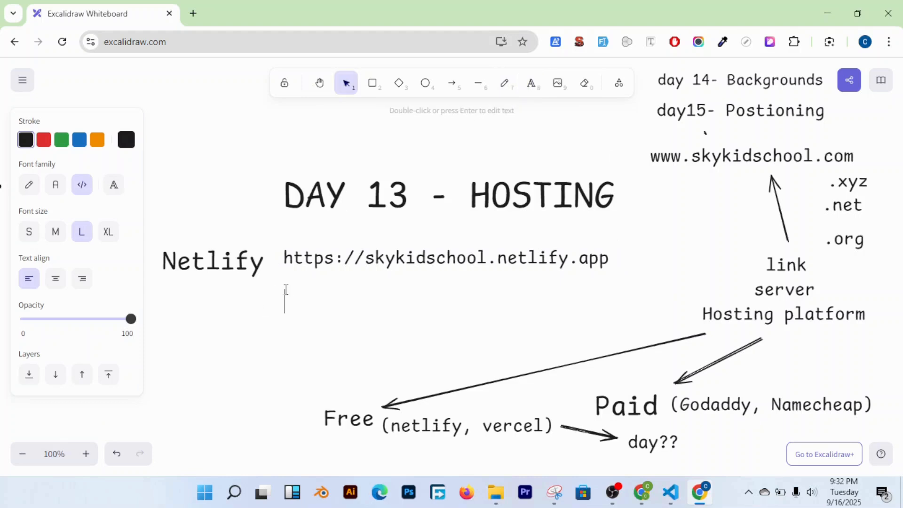
type("https://s")
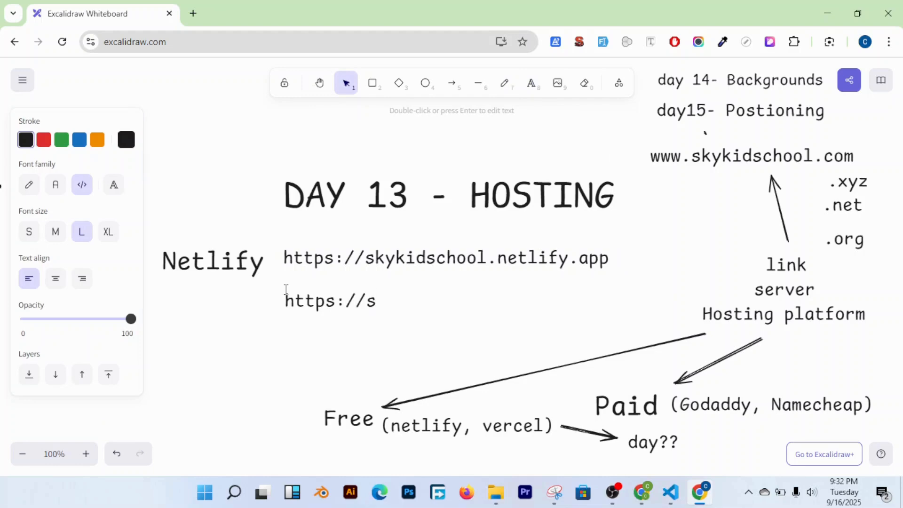
type("kykids")
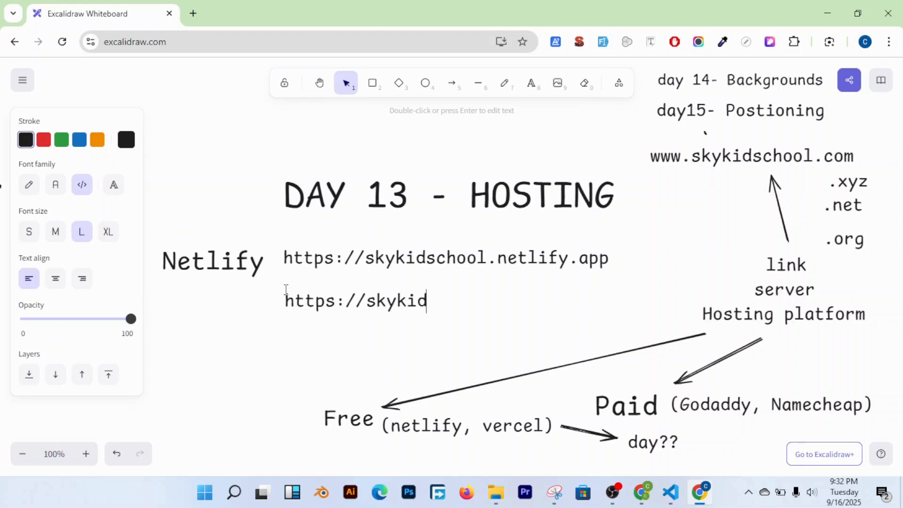
type("hool")
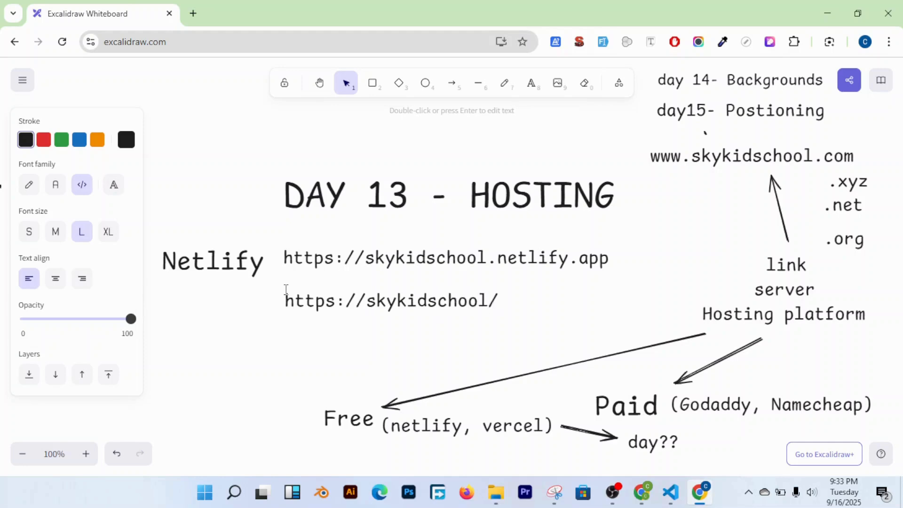
type(".com")
left_click(521, 328)
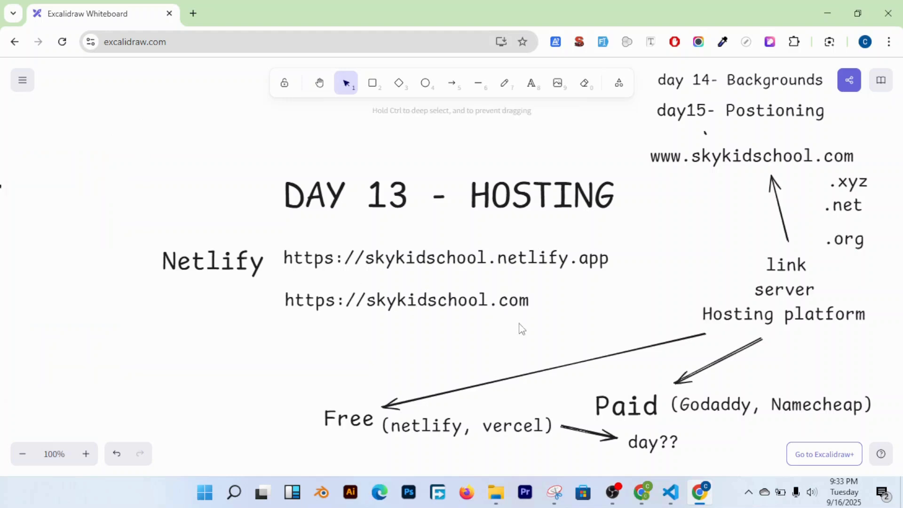
left_click(471, 297)
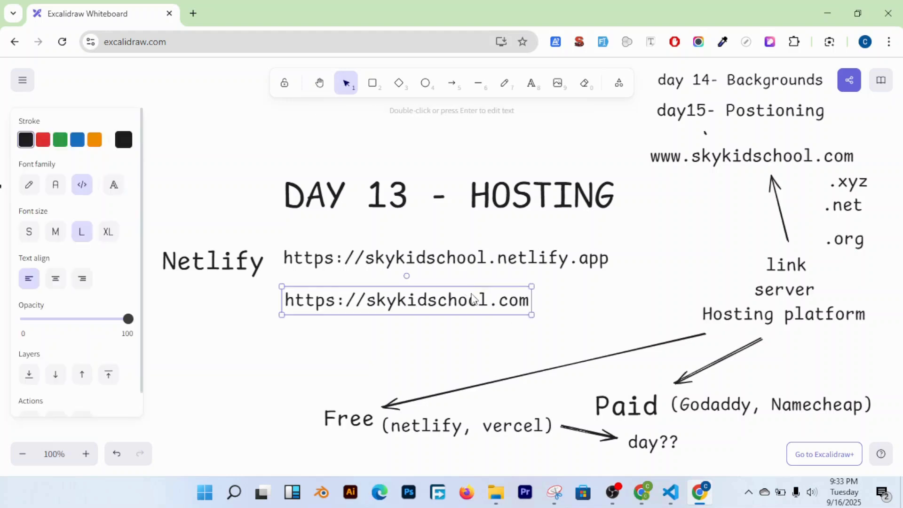
Draw a bent arrow from skykidschool.com down past Godaddy to below the Namecheap note
left_click(451, 83)
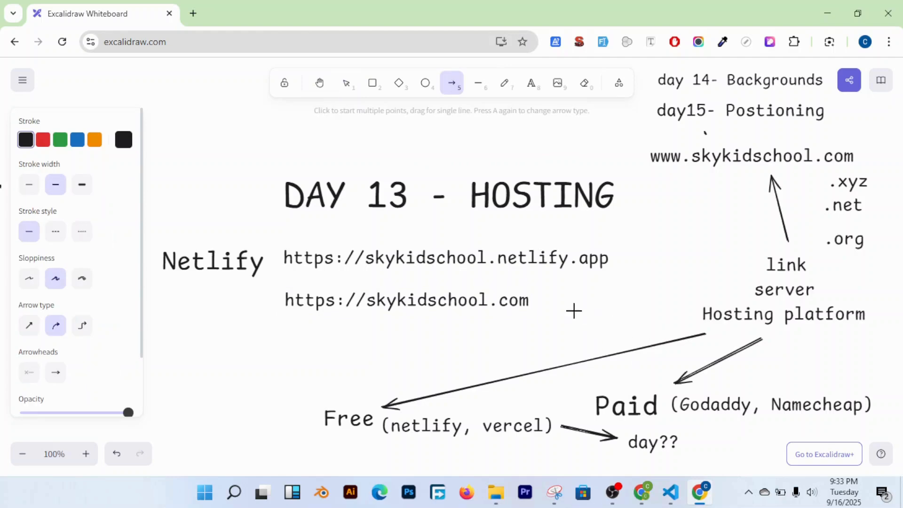
left_click(555, 306)
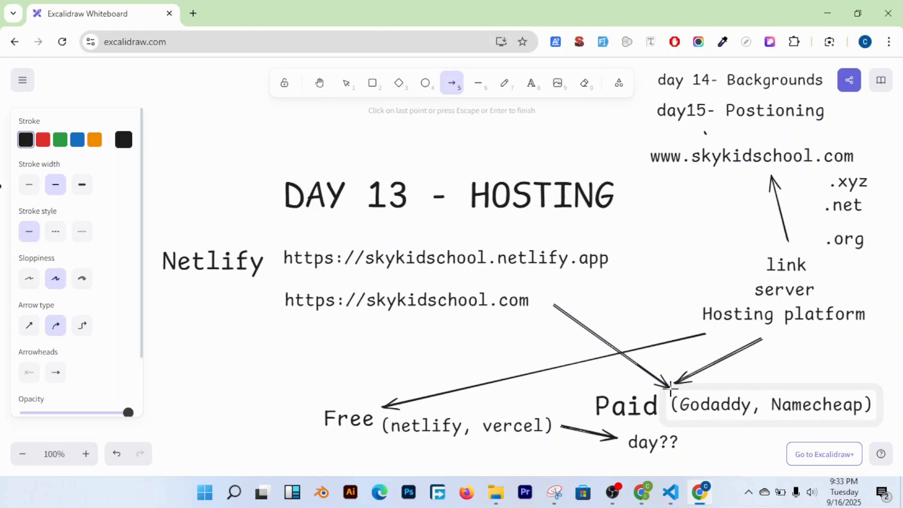
left_click(670, 388)
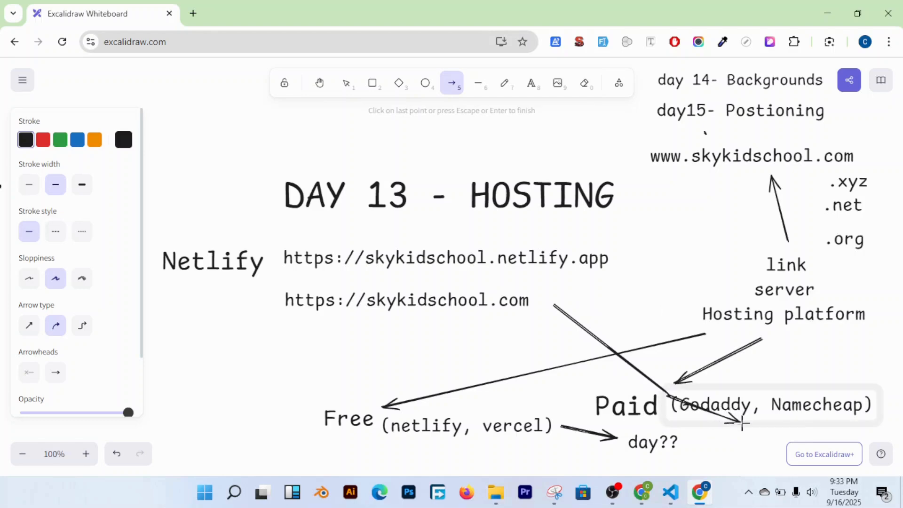
double_click(742, 422)
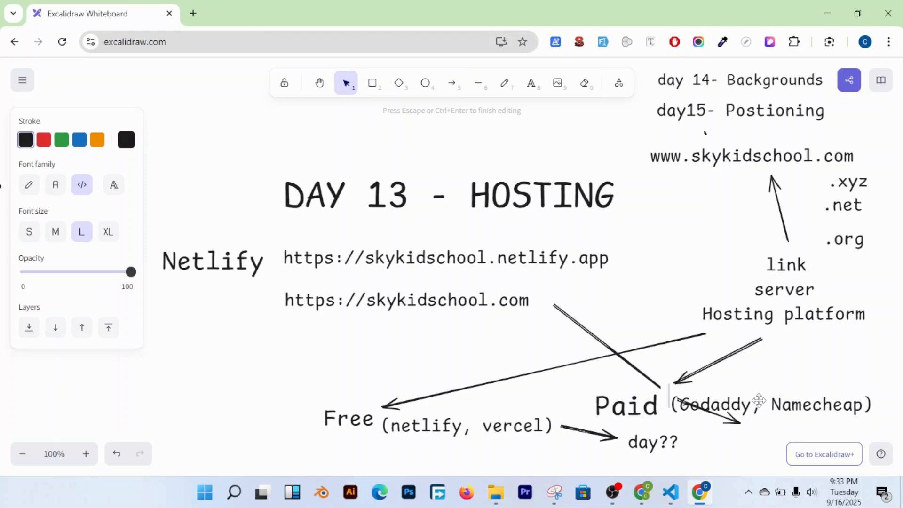
Review the two stacked address texts by selecting each in turn
left_click(420, 260)
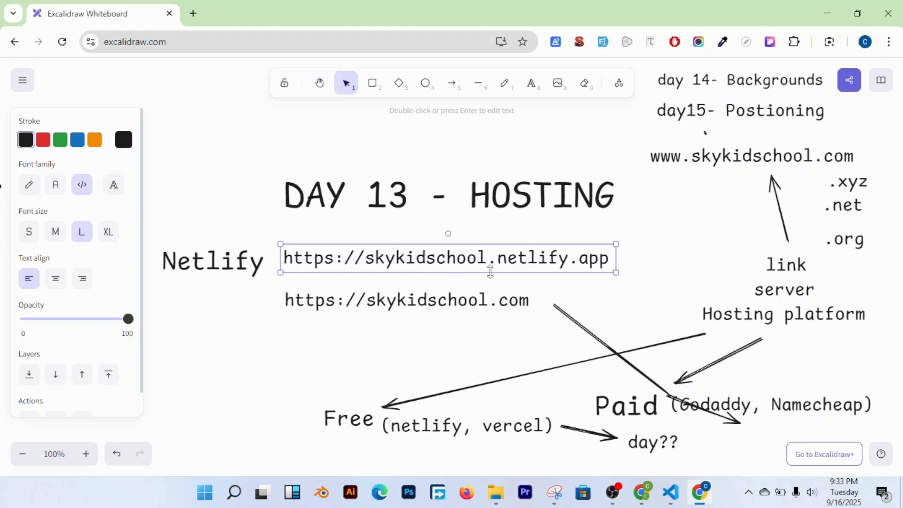
left_click(496, 308)
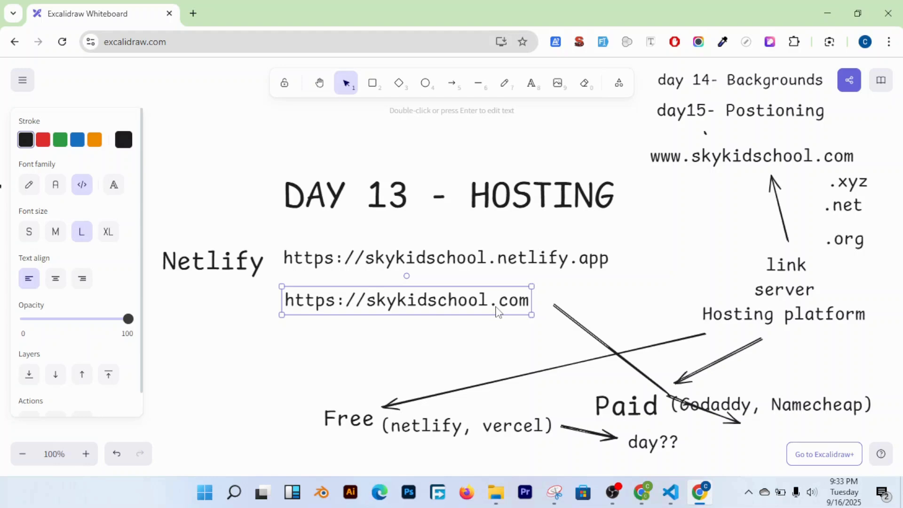
left_click(501, 258)
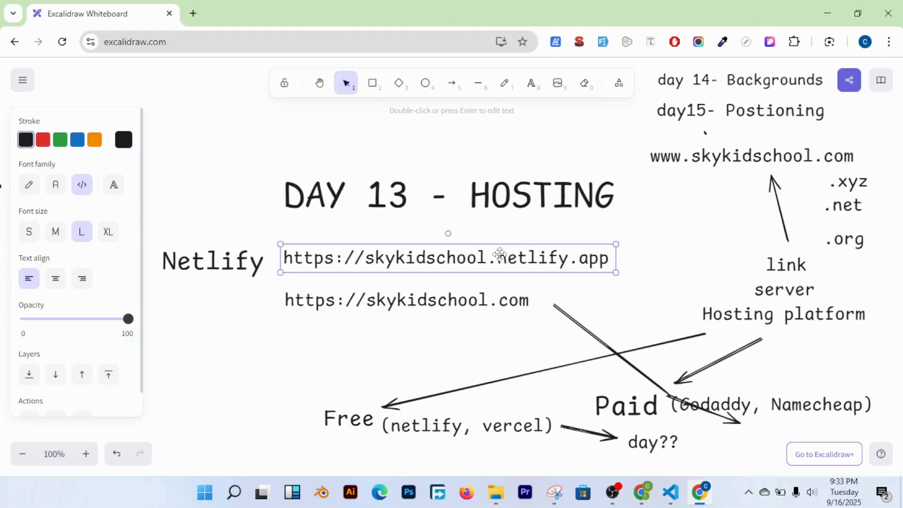
left_click(569, 289)
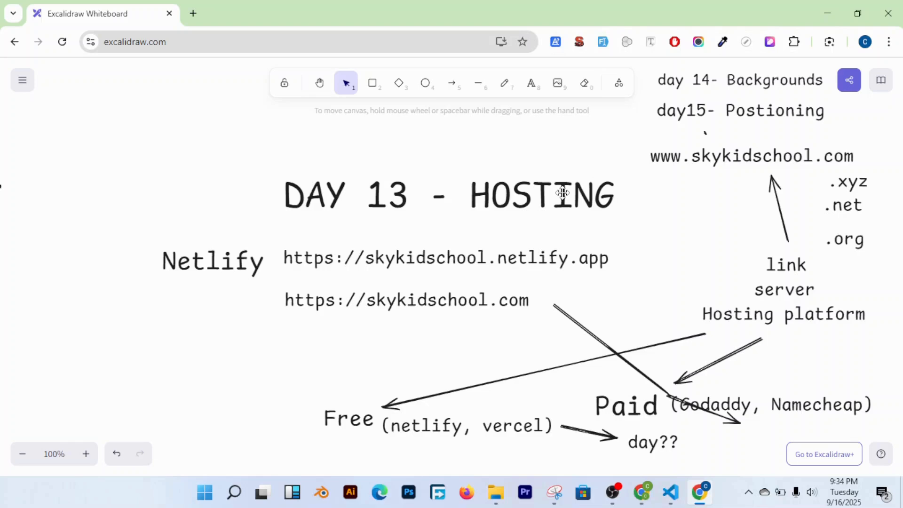
Bring up the GitHub window and go back to the repositories list showing Day-11
left_click(645, 493)
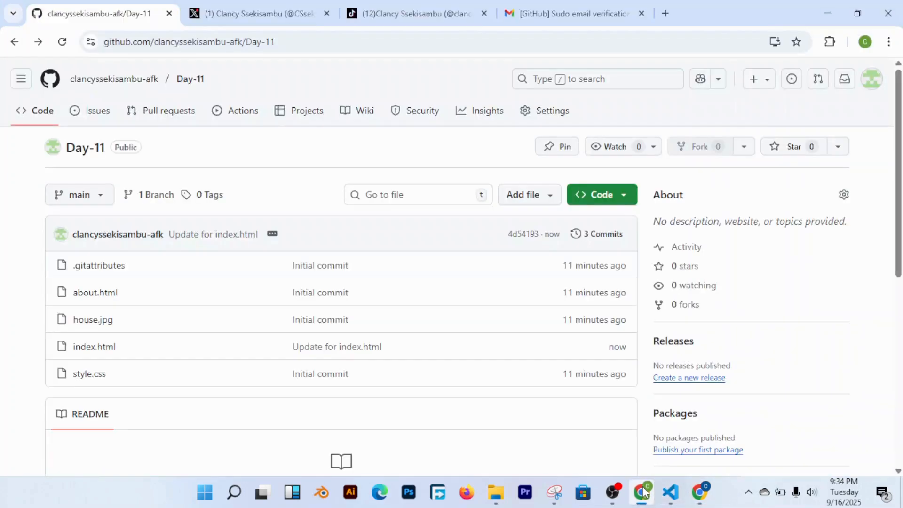
left_click(14, 45)
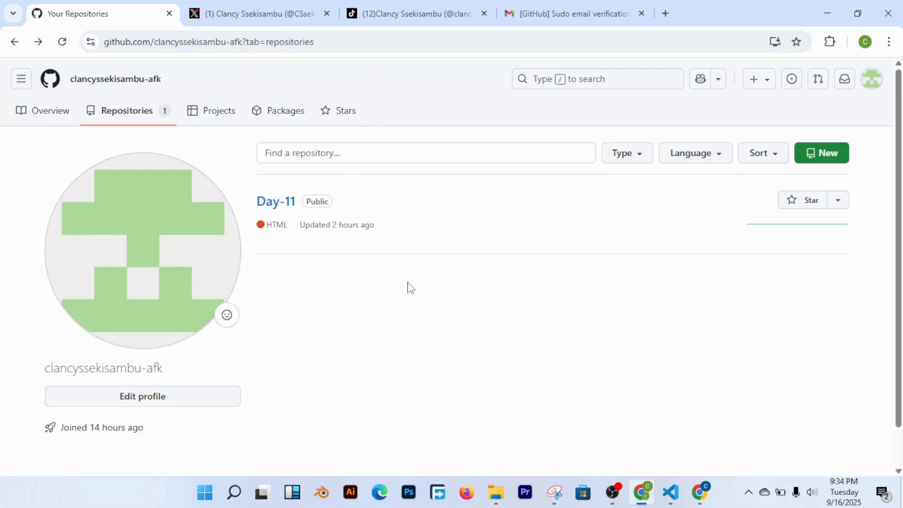
mouse_move(708, 499)
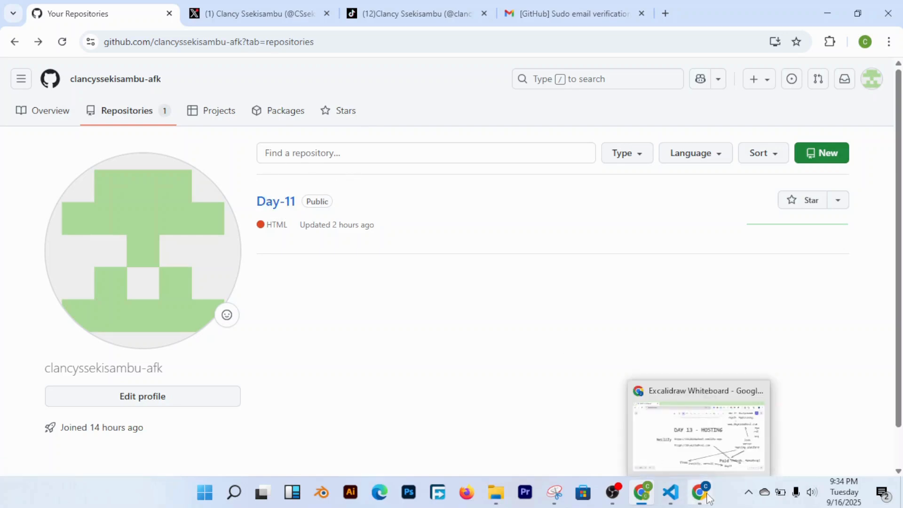
left_click(702, 492)
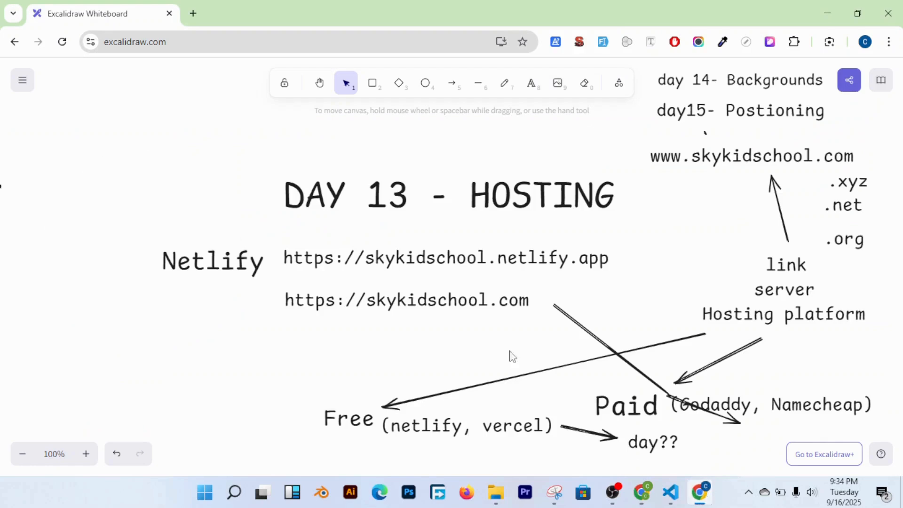
Add a 'project' label with a short arrow pointing right to a new 'Github' label
left_click(529, 94)
left_click(177, 350)
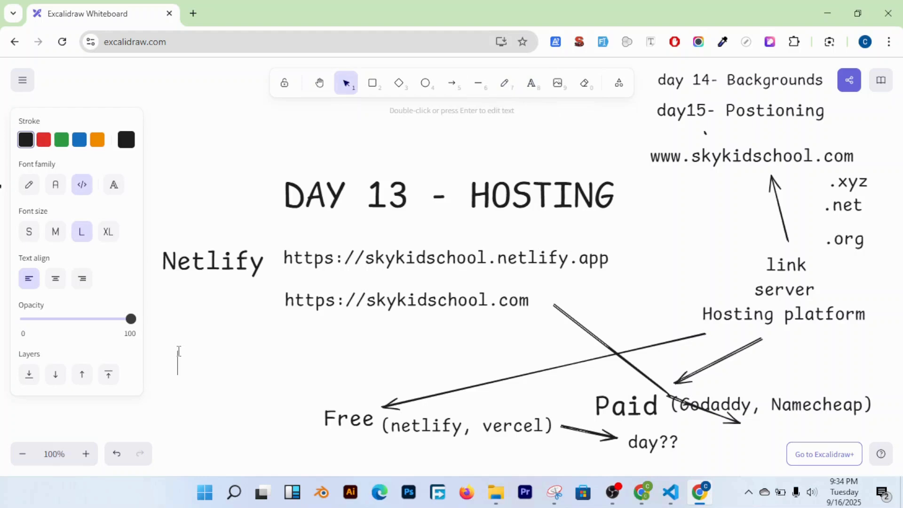
type("project")
key("Escape")
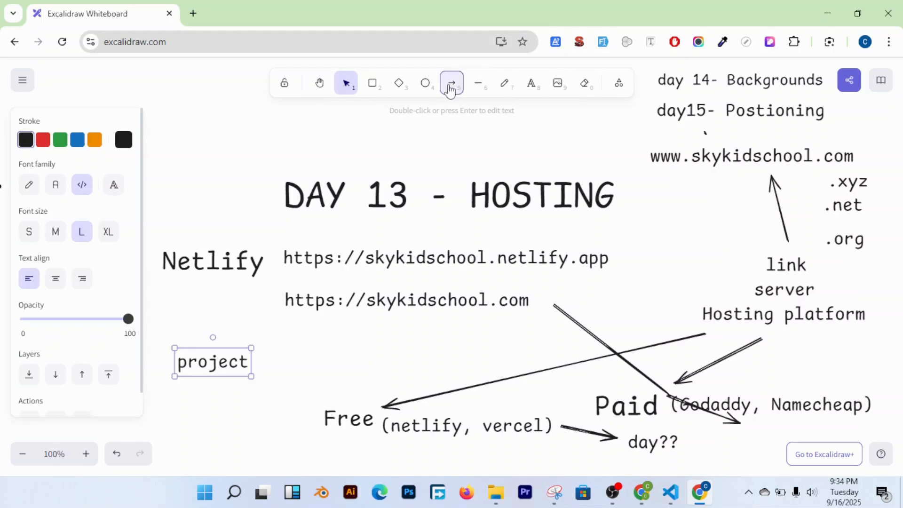
left_click(450, 88)
left_click_drag(256, 362, 290, 363)
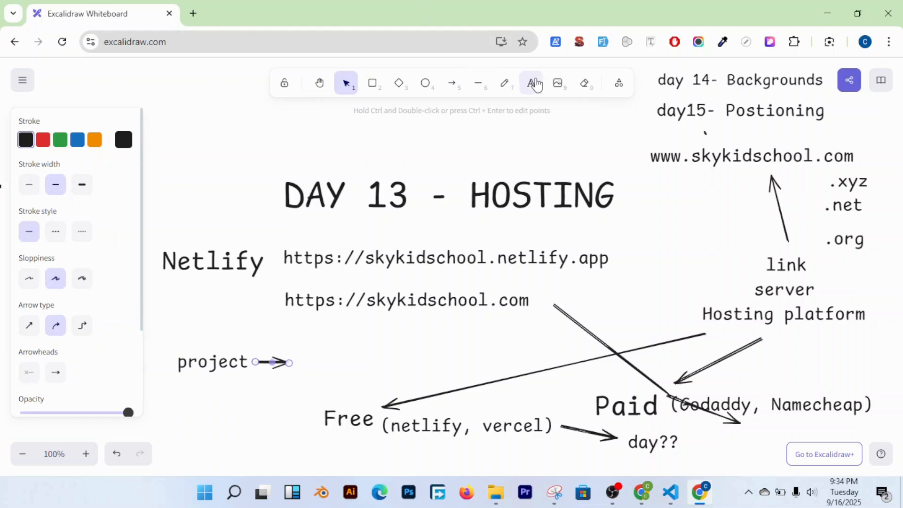
left_click(532, 83)
left_click(312, 359)
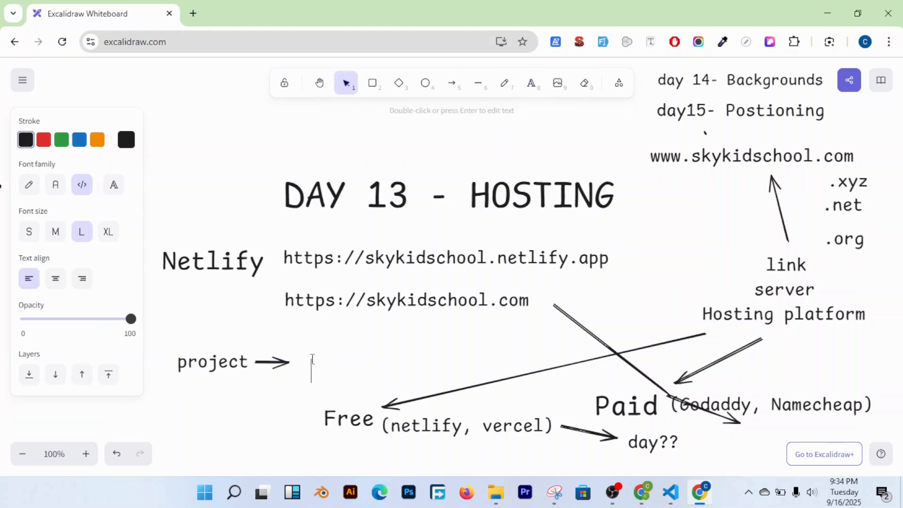
type("Github")
Move Github up against the arrow and draw an arrow from Github up to Netlify
left_click(393, 372)
left_click_drag(348, 375, 336, 365)
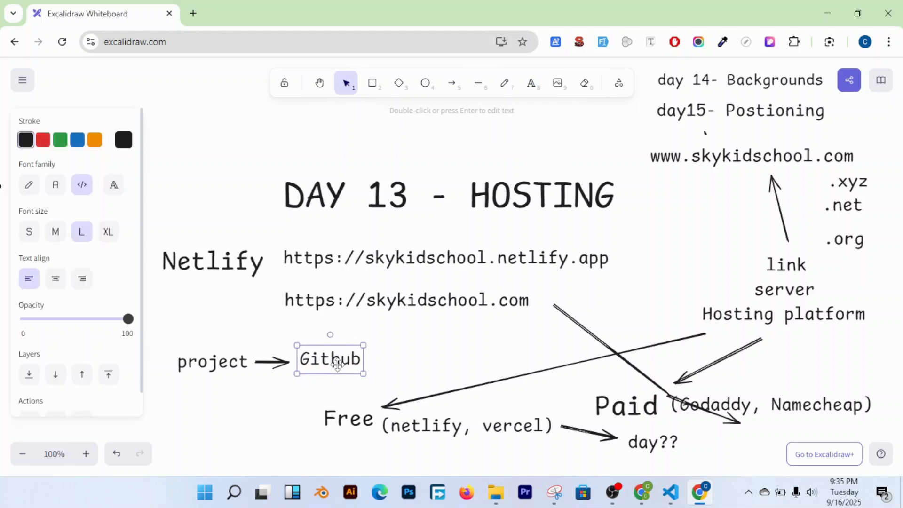
left_click(452, 83)
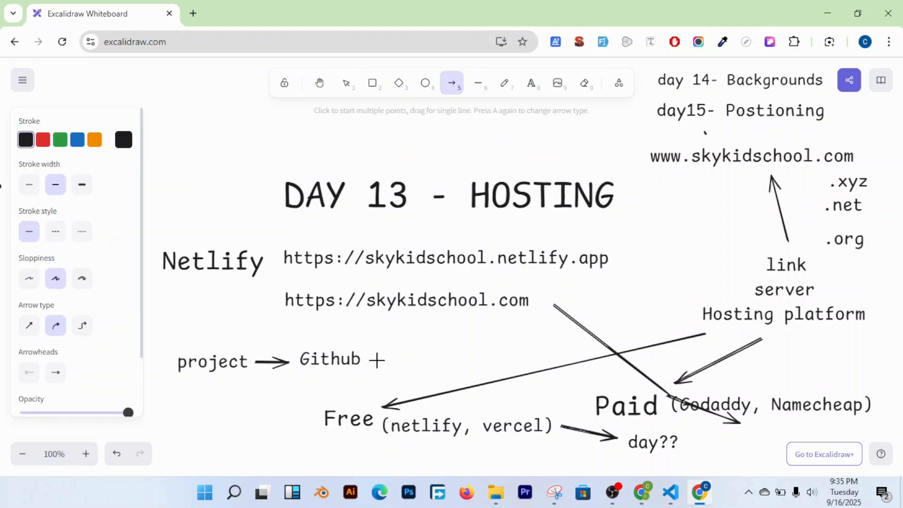
mouse_move(377, 360)
left_mouse_down()
mouse_move(407, 356)
mouse_move(348, 322)
mouse_move(272, 315)
mouse_move(227, 300)
mouse_move(227, 289)
left_mouse_up()
left_click(388, 360)
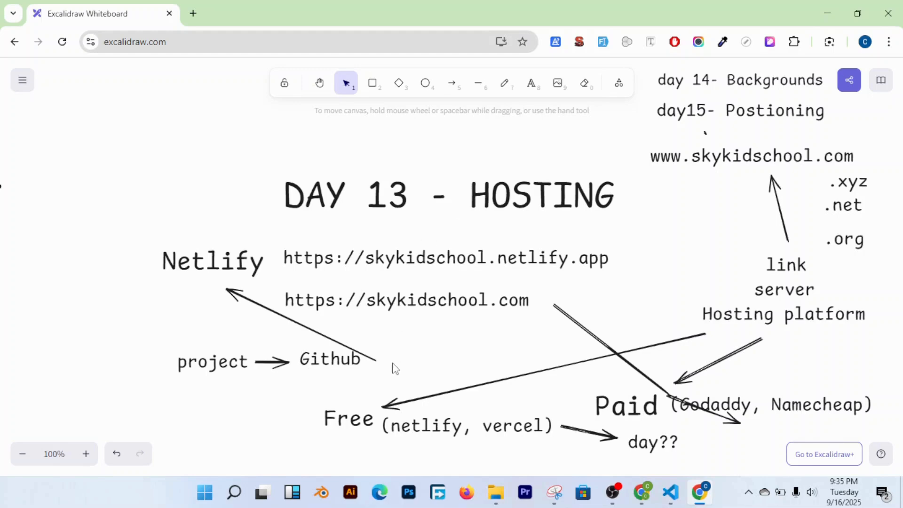
left_click(346, 363)
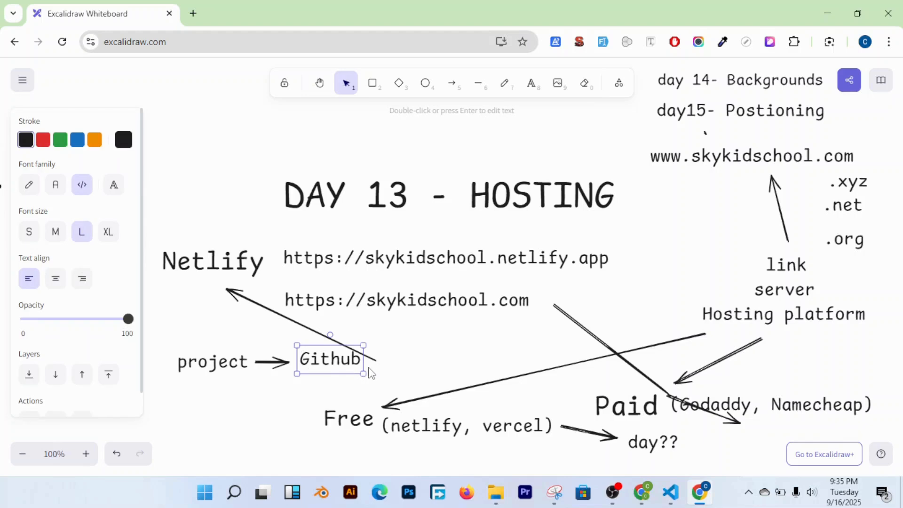
left_click(228, 366)
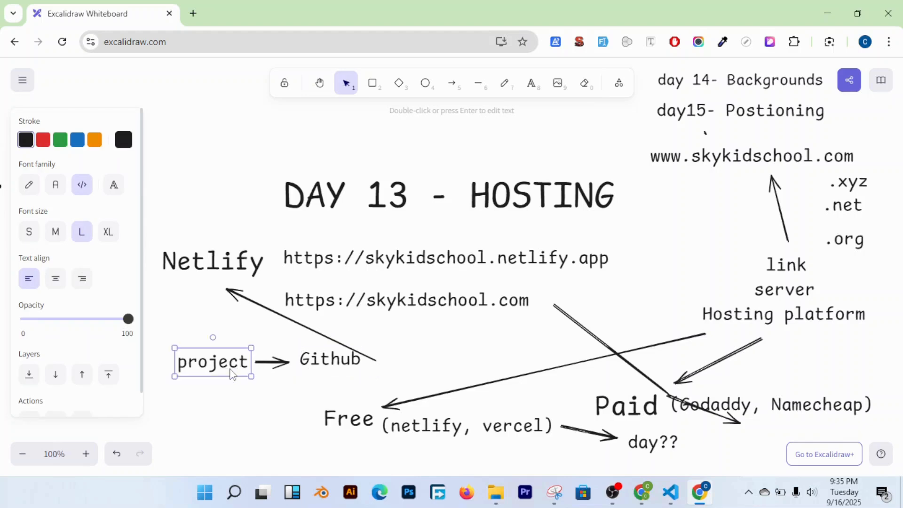
left_click(339, 362)
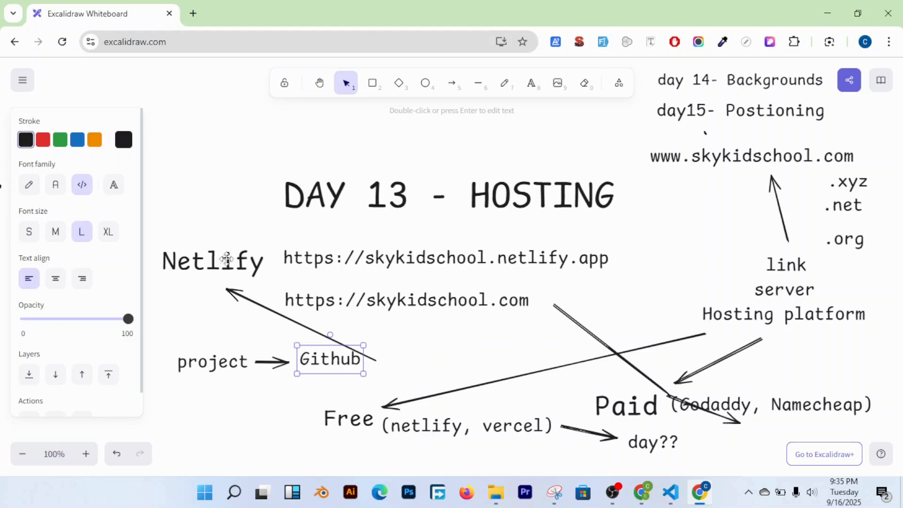
left_click(405, 342)
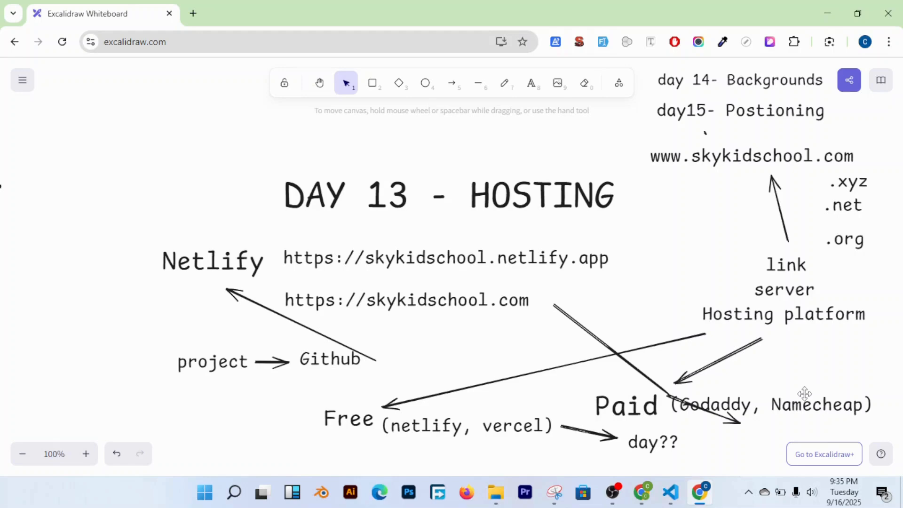
Search Google for 'netlify' in a new tab of the Chrome window
left_click(646, 492)
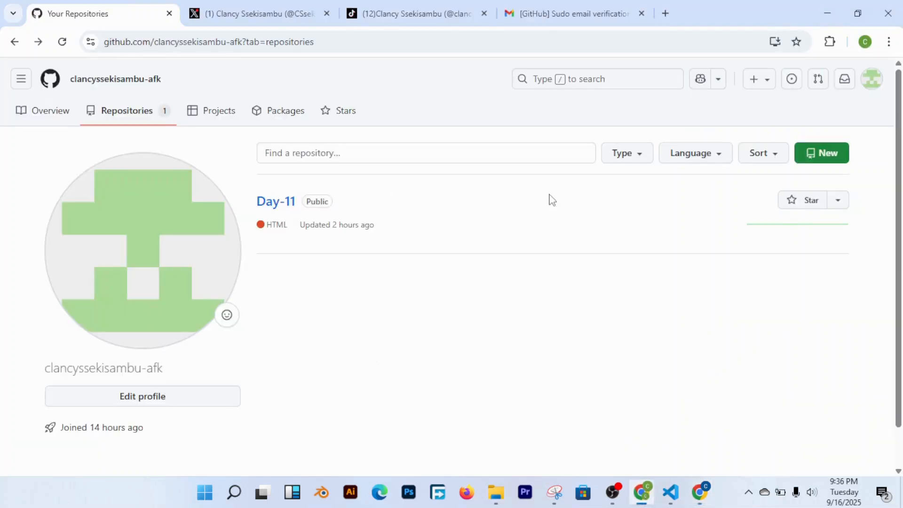
left_click(666, 13)
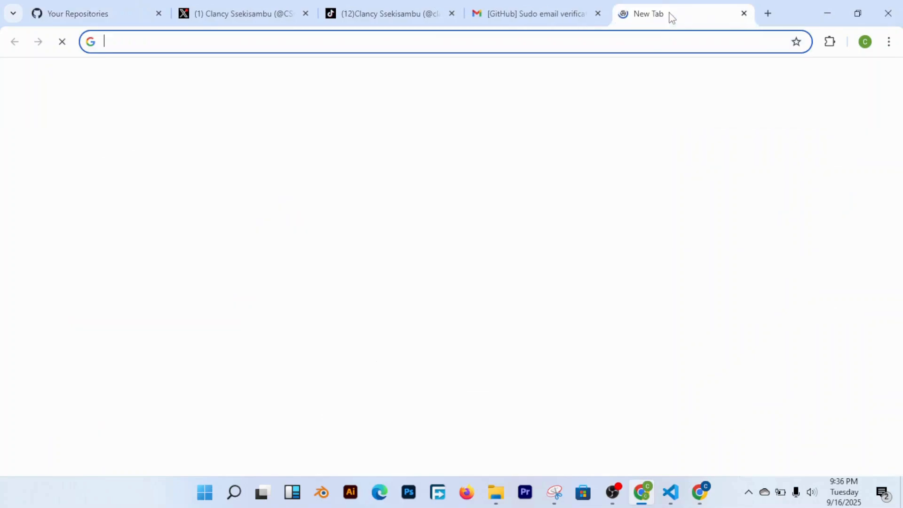
left_click(404, 244)
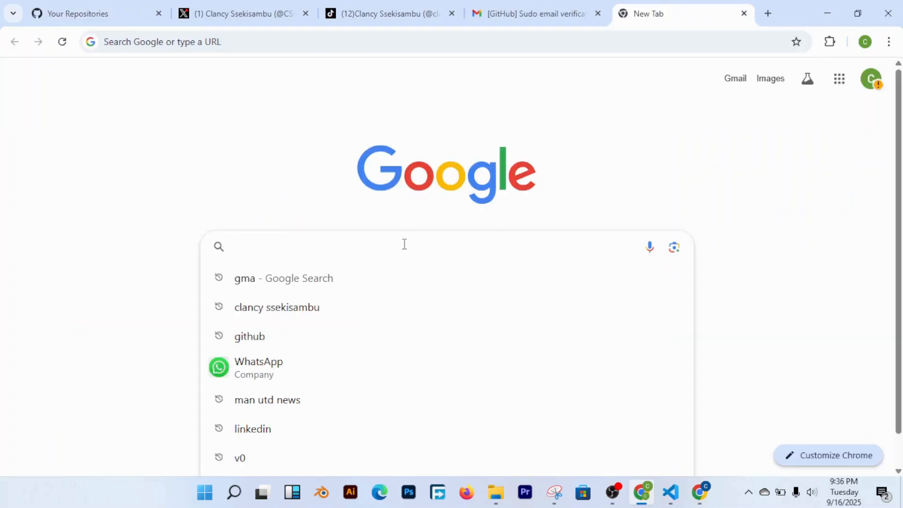
type("net")
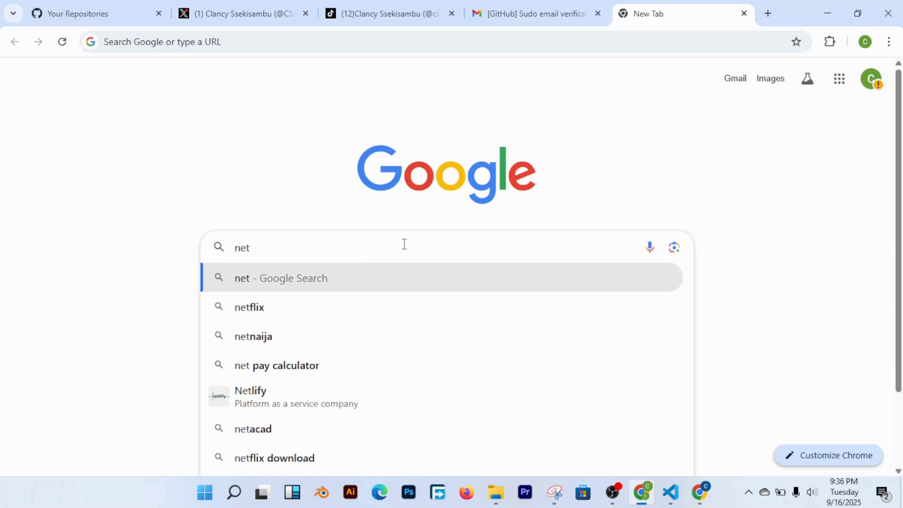
type("lify")
key("Return")
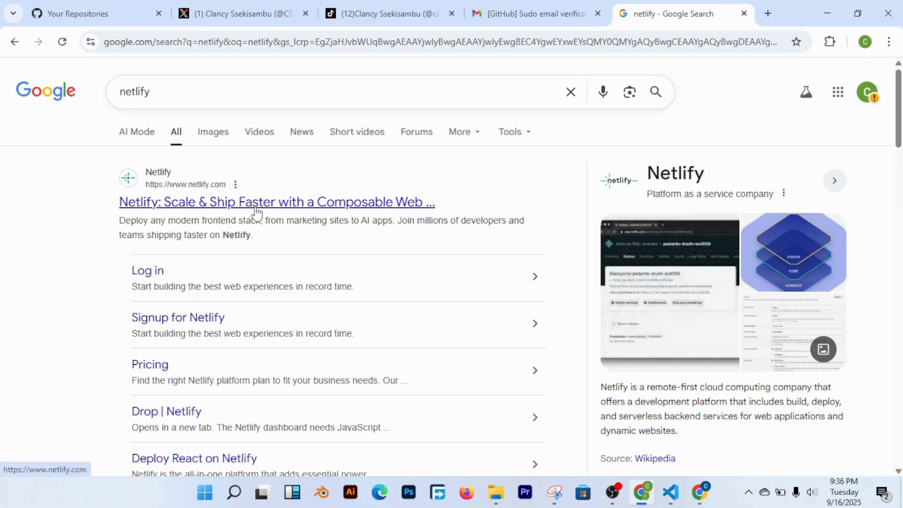
From the netlify.com result, go to Sign up and choose Sign up with GitHub
left_click(312, 206)
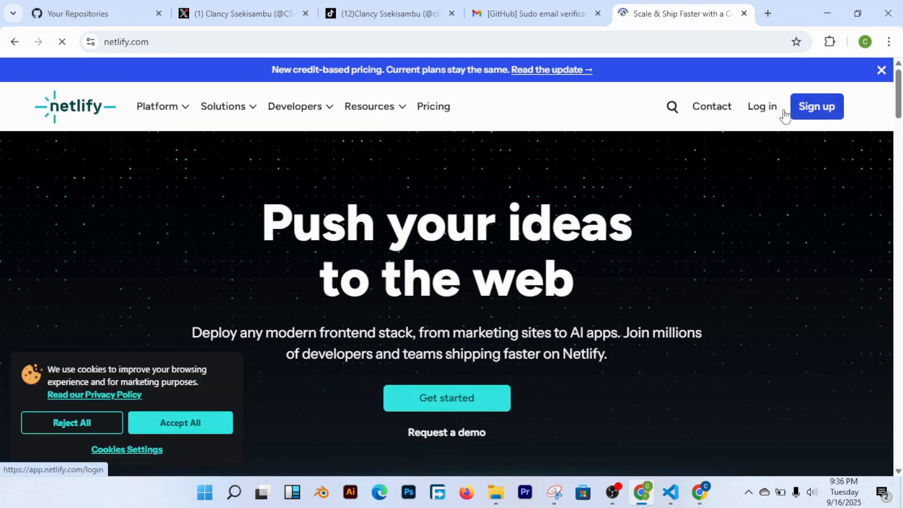
left_click(826, 113)
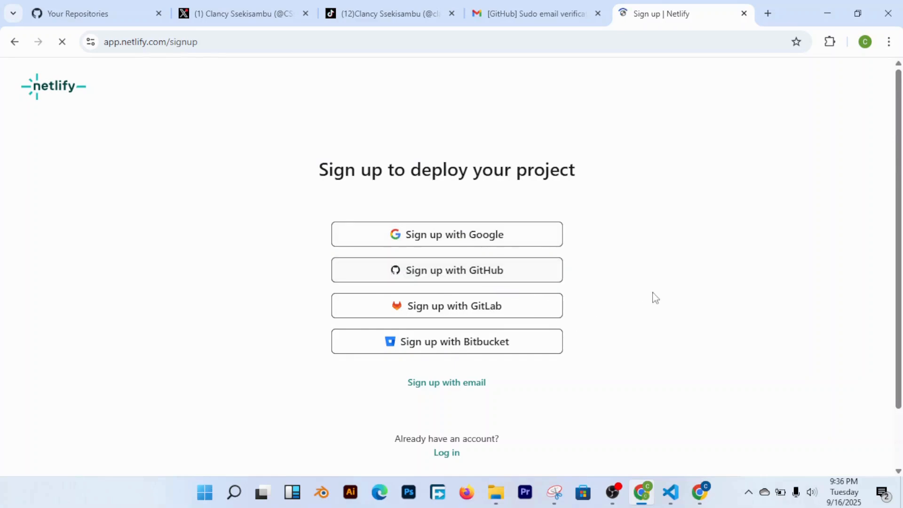
left_click(475, 268)
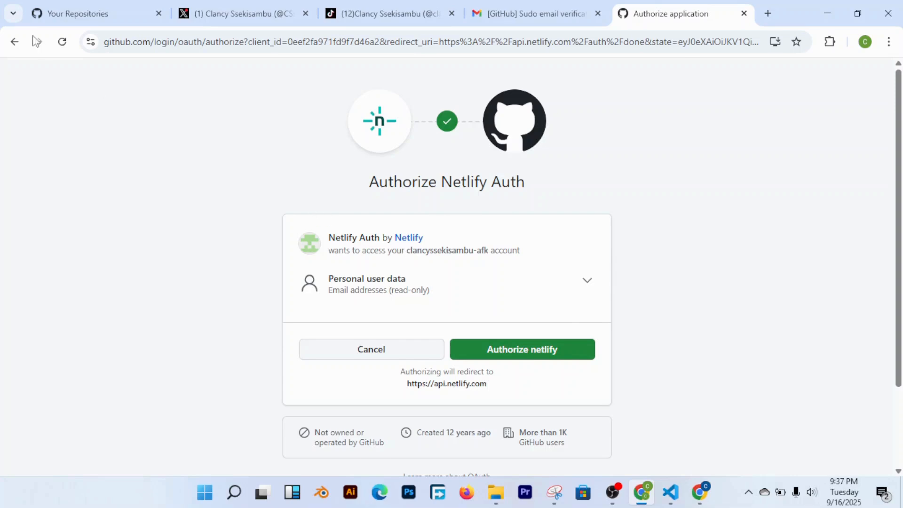
Retry Sign up with GitHub and authorize Netlify on GitHub's OAuth page
left_click(16, 43)
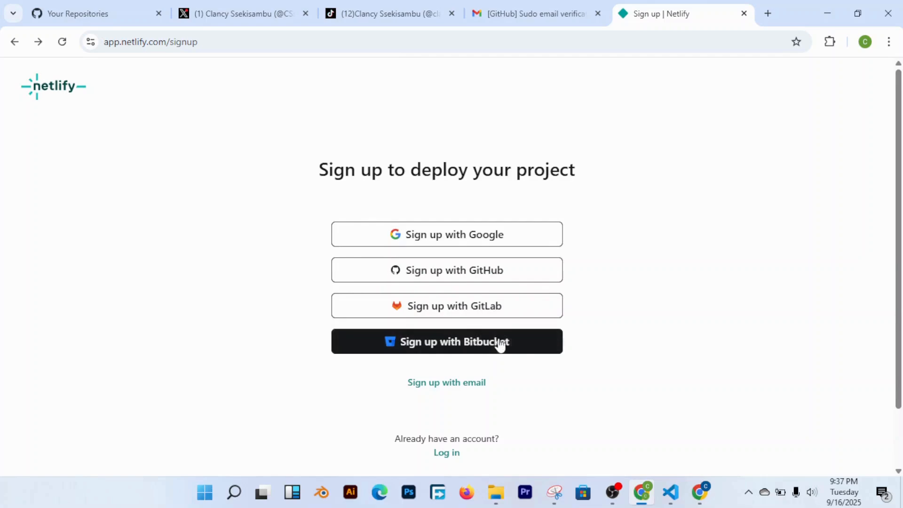
left_click(479, 279)
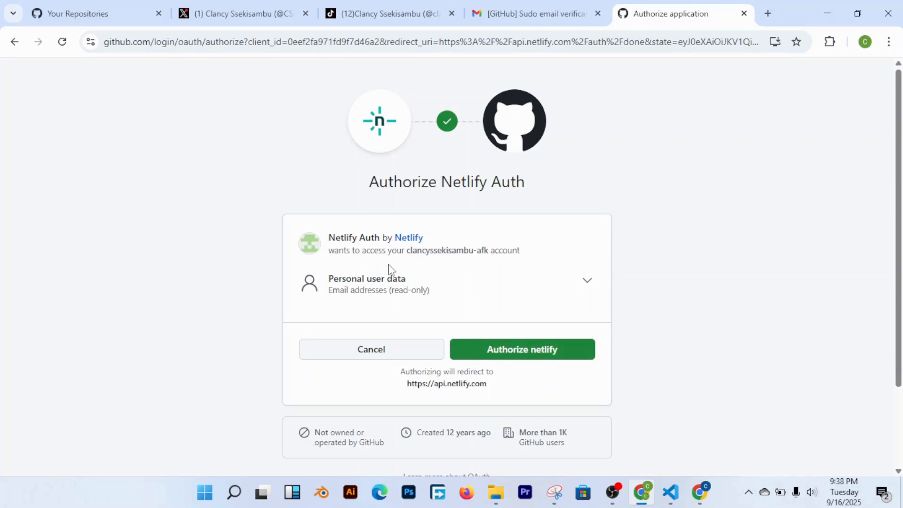
left_click(512, 349)
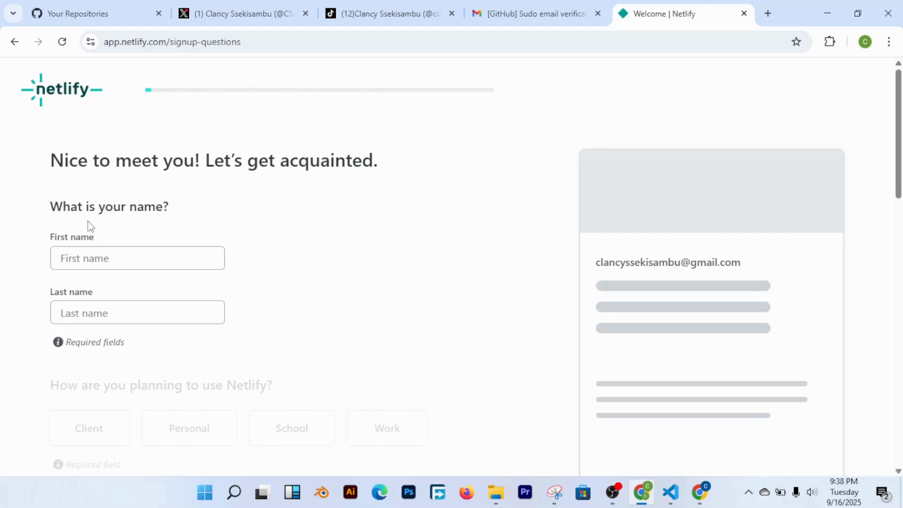
Enter the user's first and last name on Netlify's sign-up questions page
left_click(95, 253)
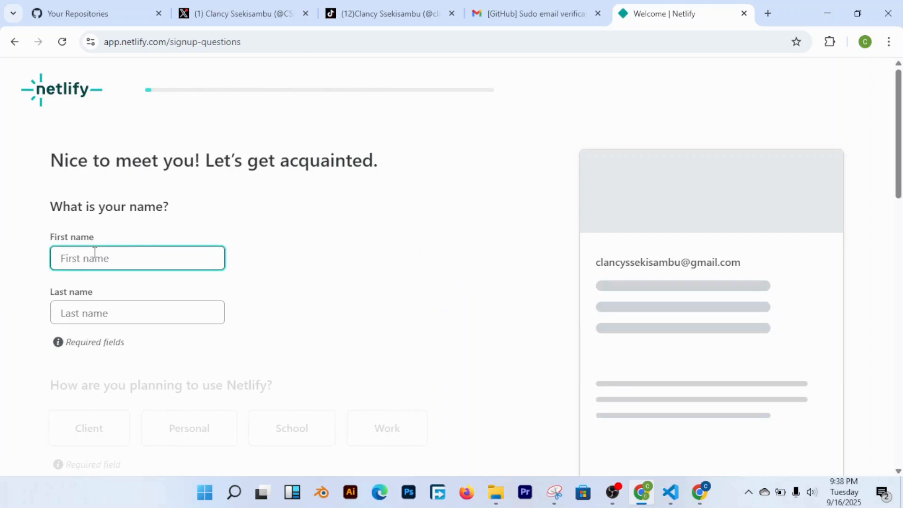
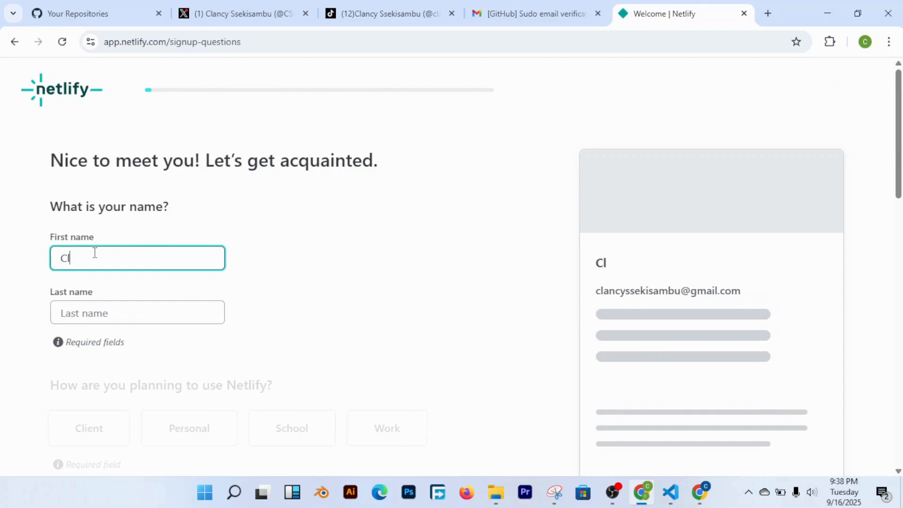
left_click(96, 309)
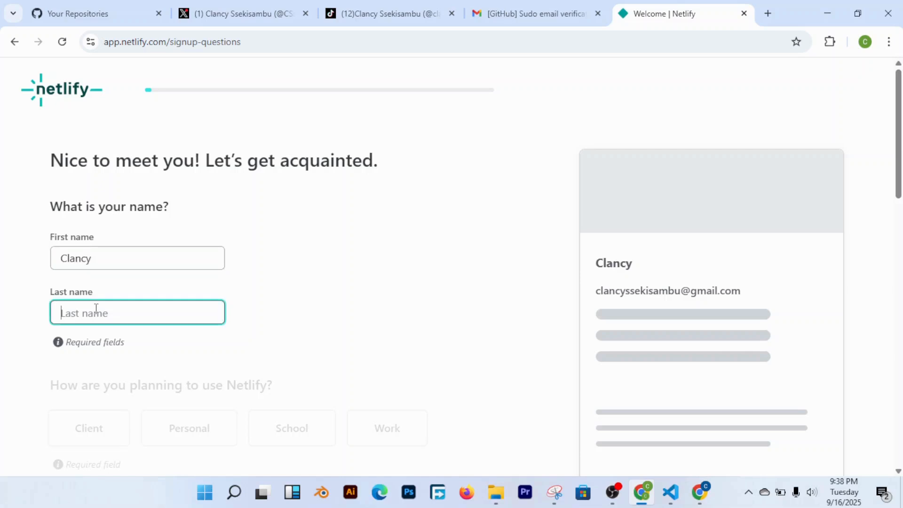
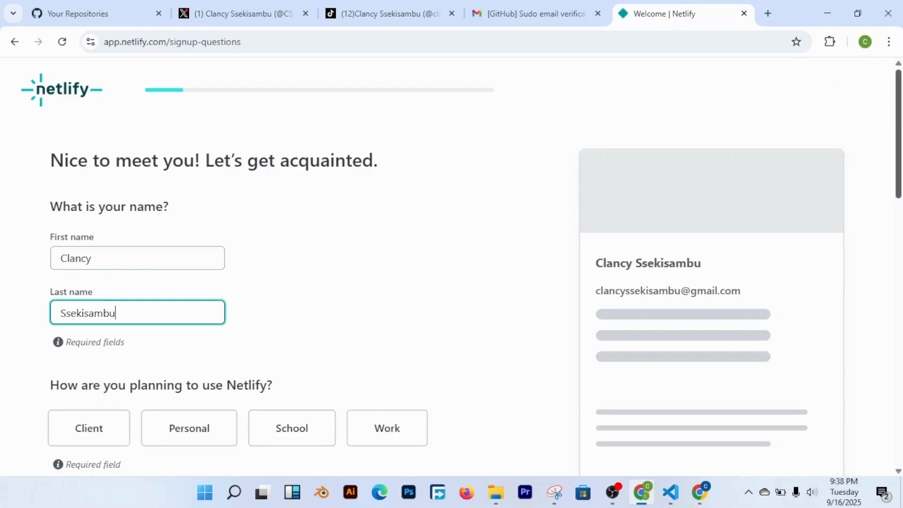
Choose Personal use and a 'Something else' project type, described as 'simple project'
scroll(897, 107, "down", 2)
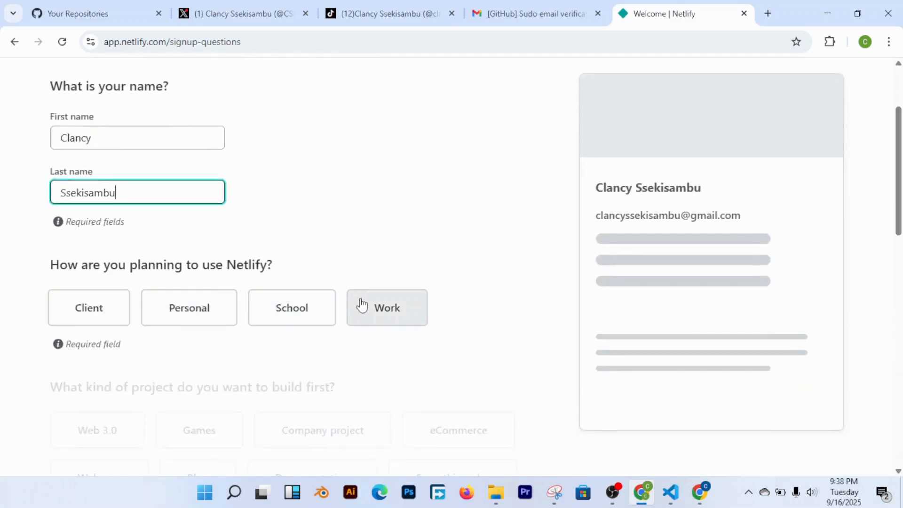
left_click(169, 311)
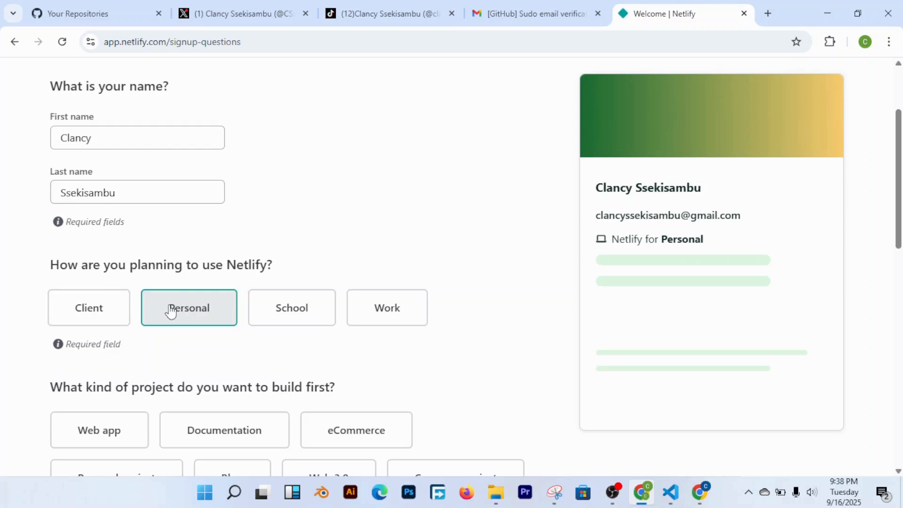
scroll(898, 146, "down", 3)
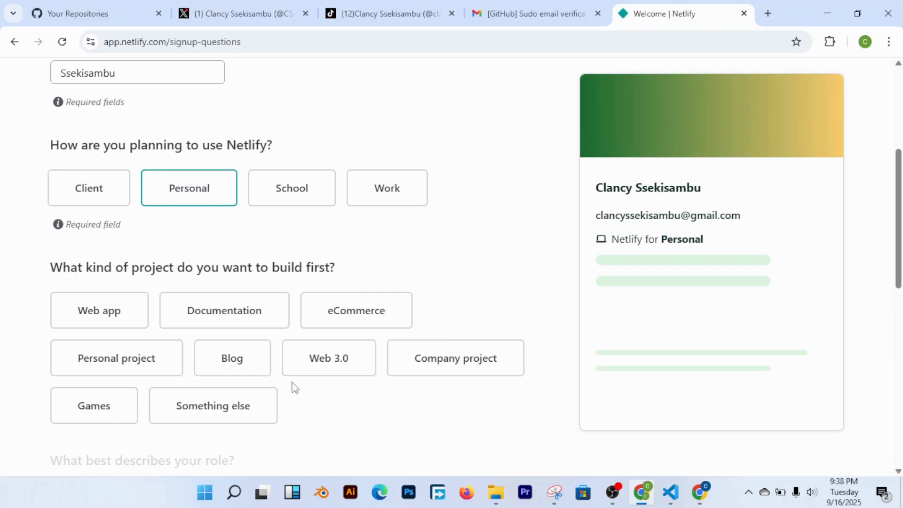
left_click(222, 404)
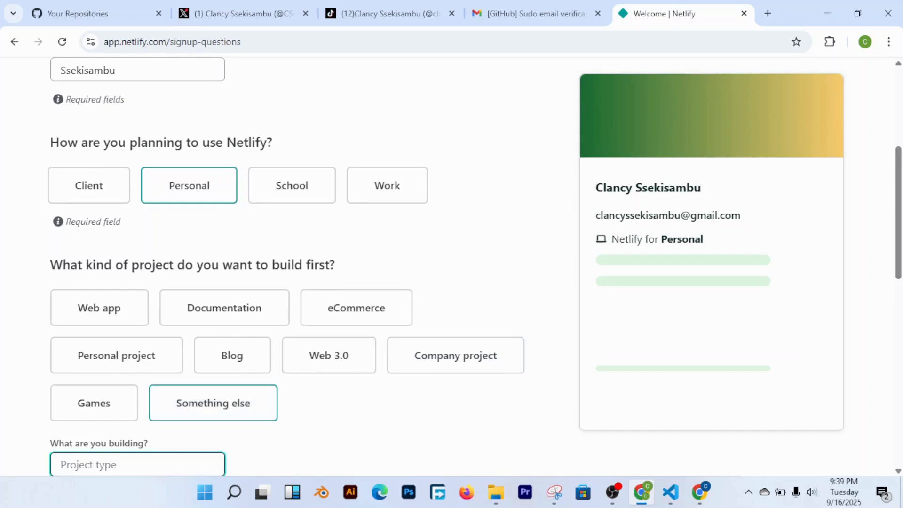
left_click_drag(901, 150, 901, 197)
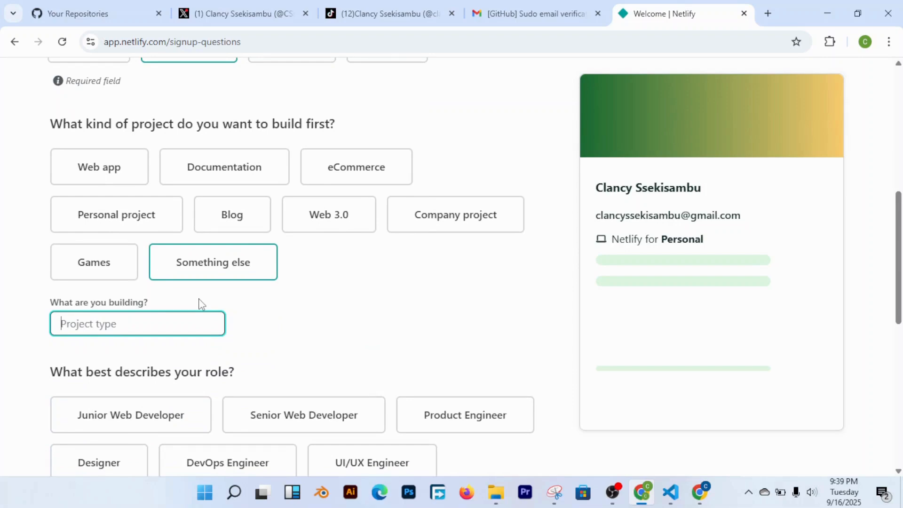
type("sim")
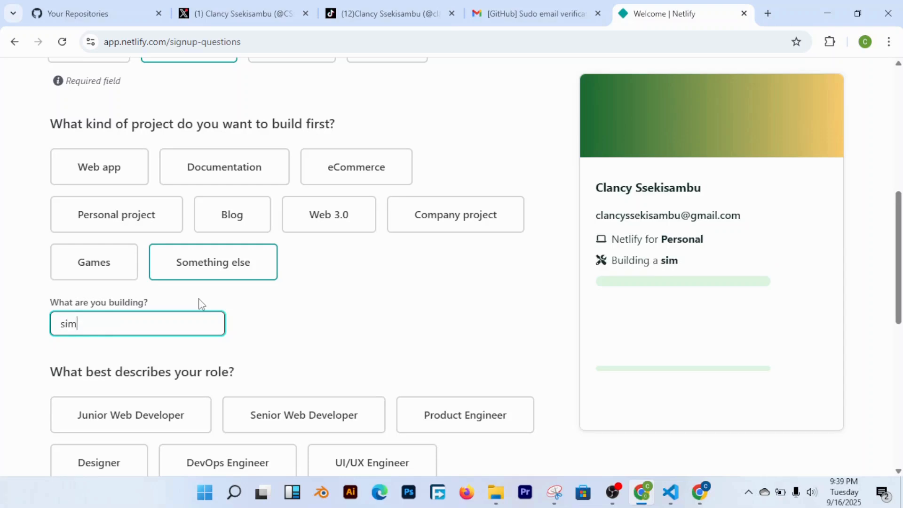
type("ple project")
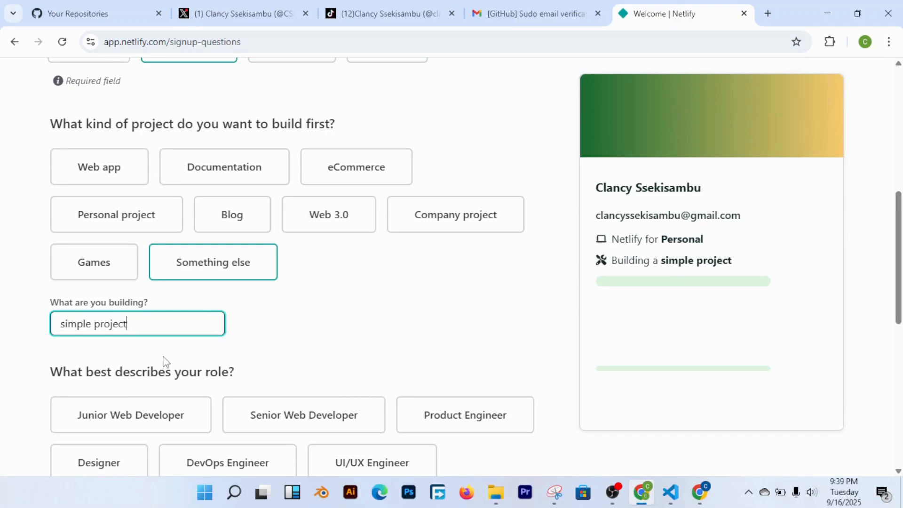
Pick Junior Web Developer as the role and enter 'desishub' as the team name
scroll(517, 211, "down", 2)
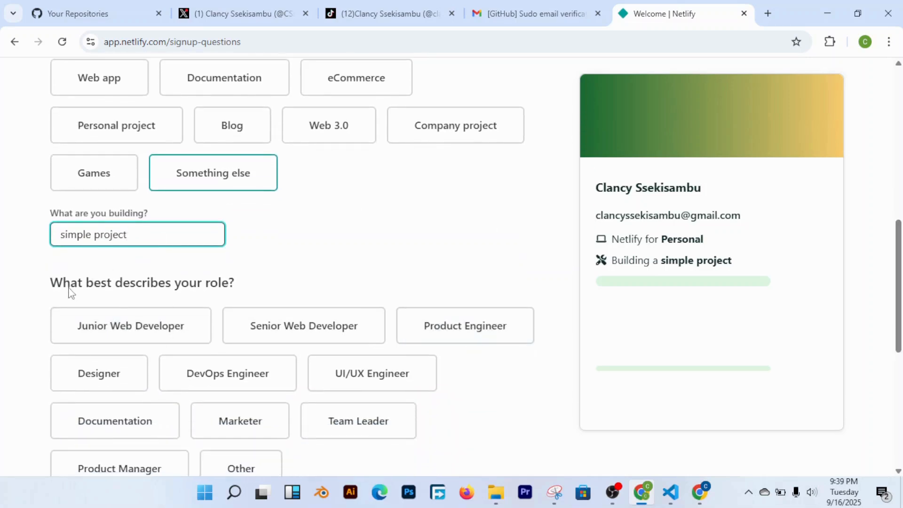
left_click(133, 325)
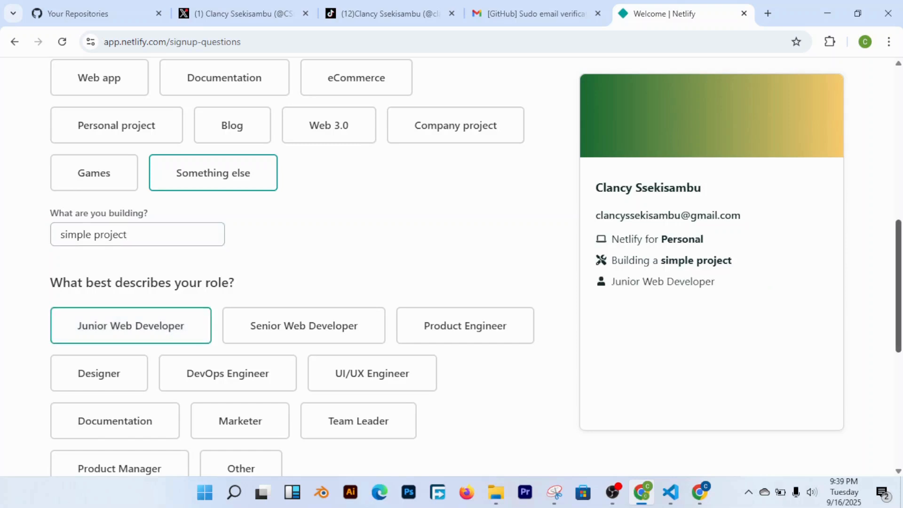
scroll(900, 314, "down", 5)
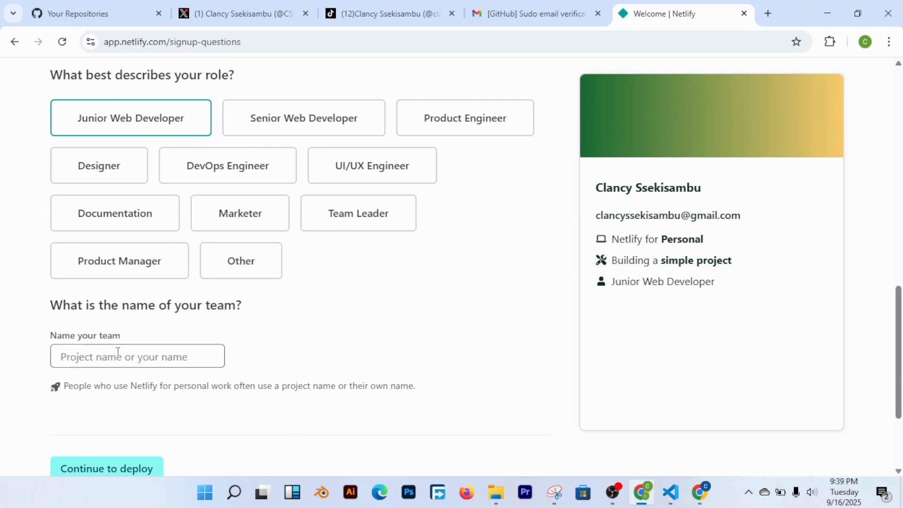
left_click(107, 353)
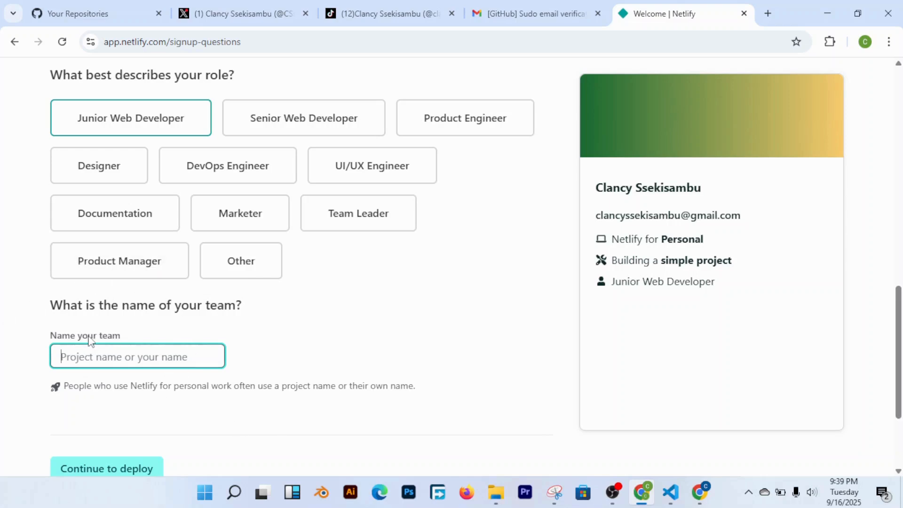
type("d")
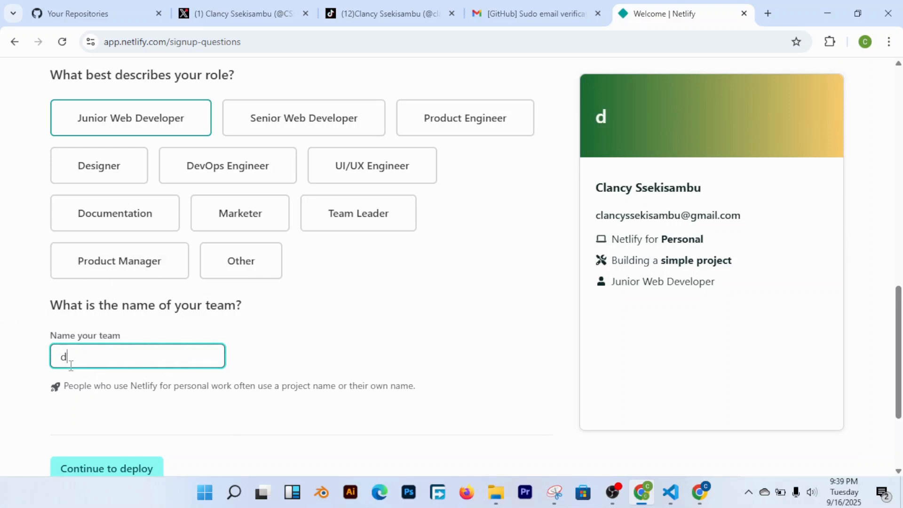
type("esishub")
left_click(304, 336)
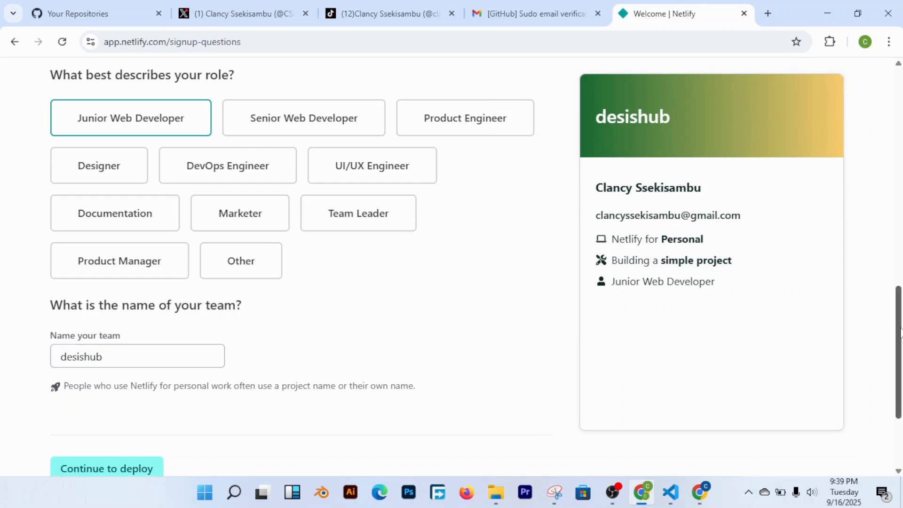
scroll(899, 331, "down", 3)
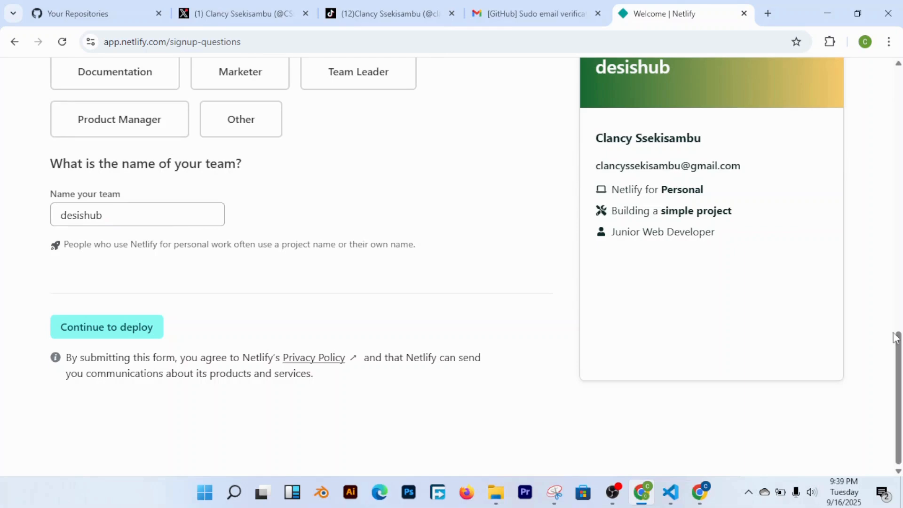
mouse_move(901, 350)
left_mouse_down()
mouse_move(901, 66)
mouse_move(900, 343)
left_mouse_up()
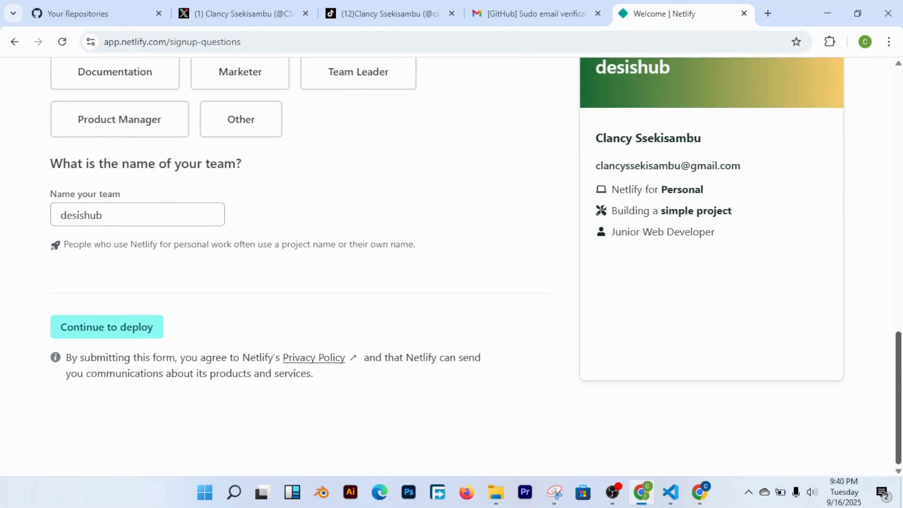
Submit the sign-up answers with Continue to deploy and choose GitHub as the source
left_click(102, 334)
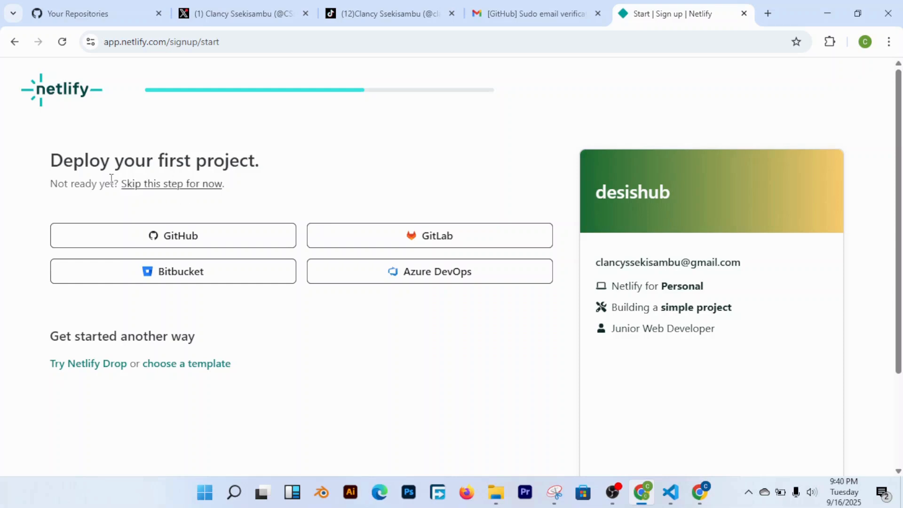
left_click(195, 237)
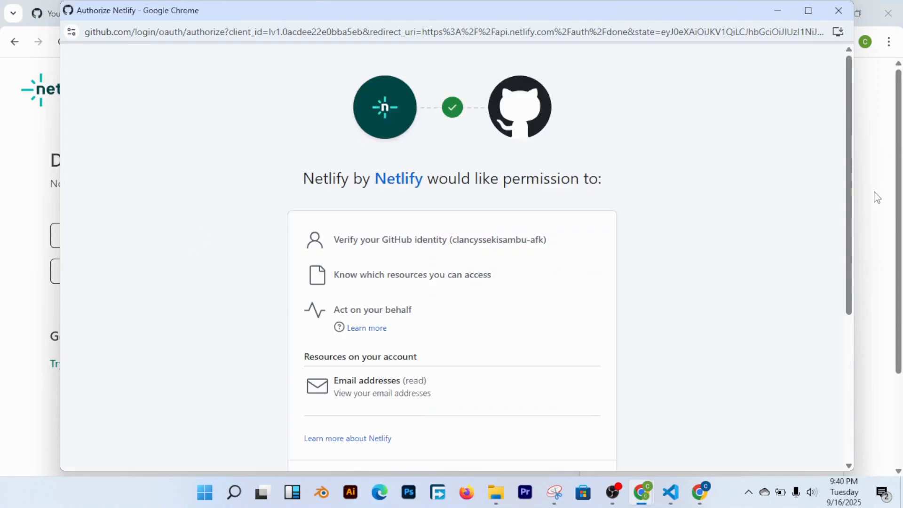
Bring back the GitHub window and authorize Netlify to access the account
left_click_drag(850, 200, 888, 304)
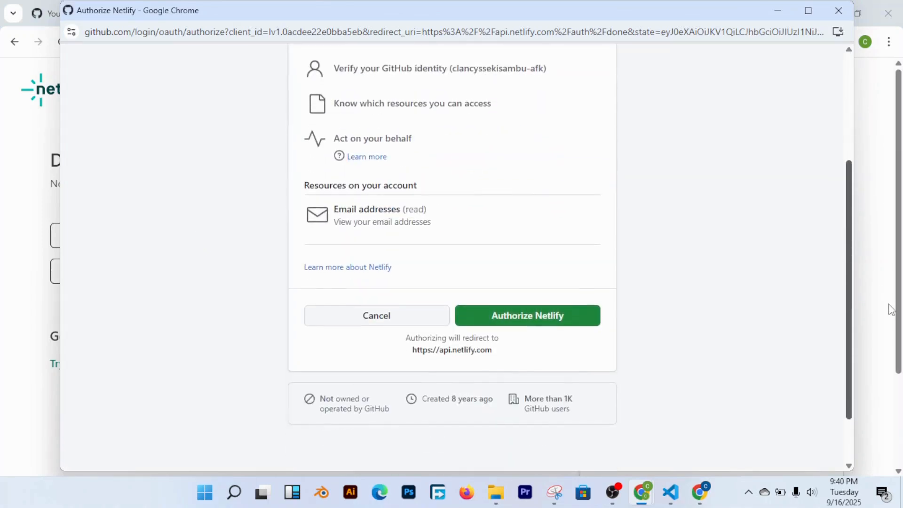
left_click(889, 304)
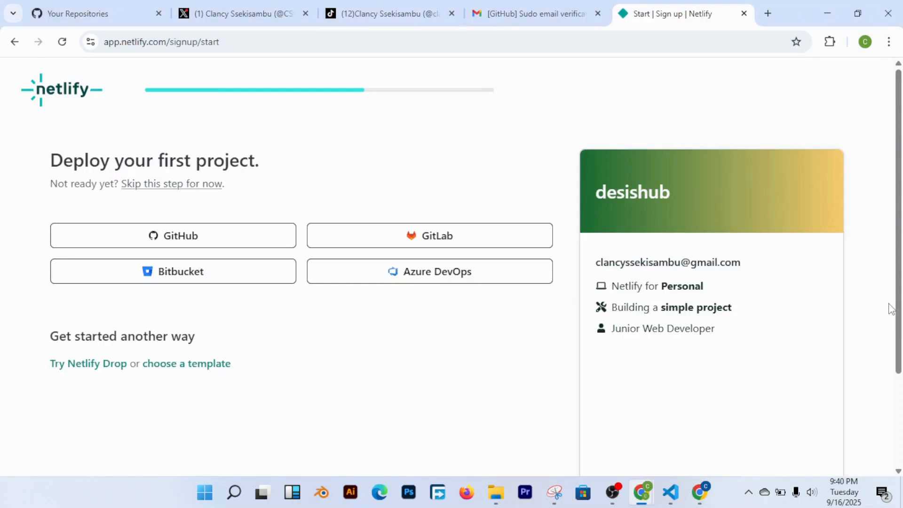
left_click(234, 241)
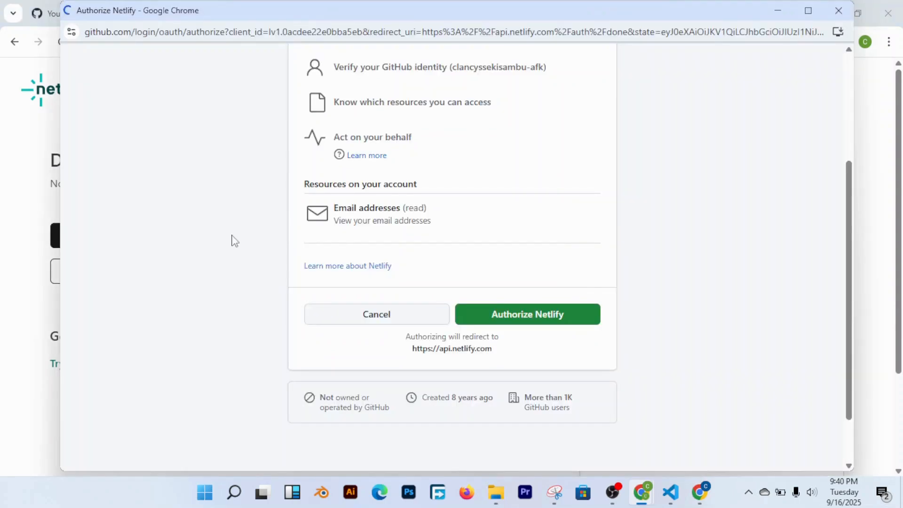
left_click(554, 318)
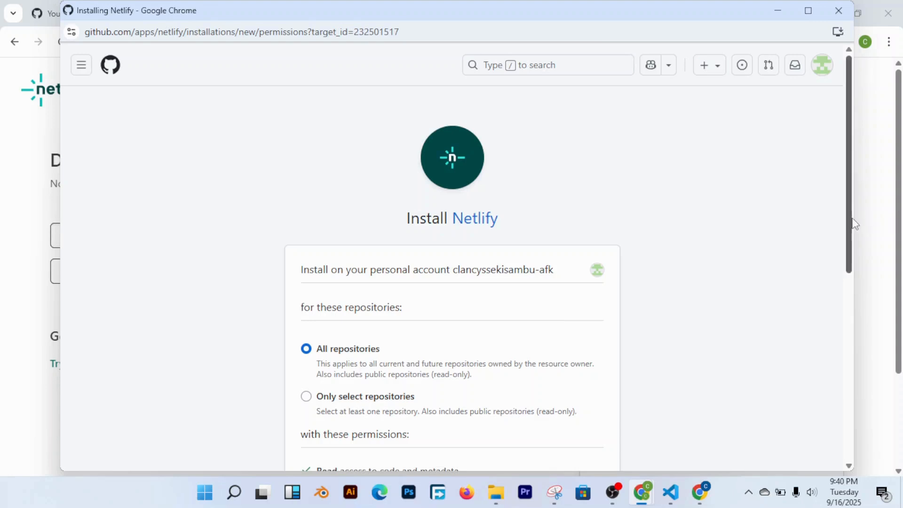
Cancel the Netlify install on GitHub and skip deploying a first project for now
left_click_drag(851, 220, 884, 380)
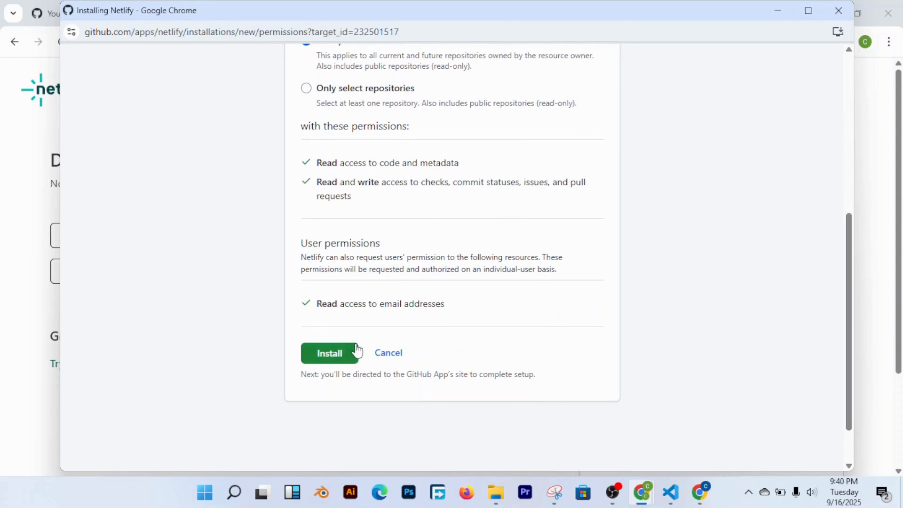
left_click(388, 353)
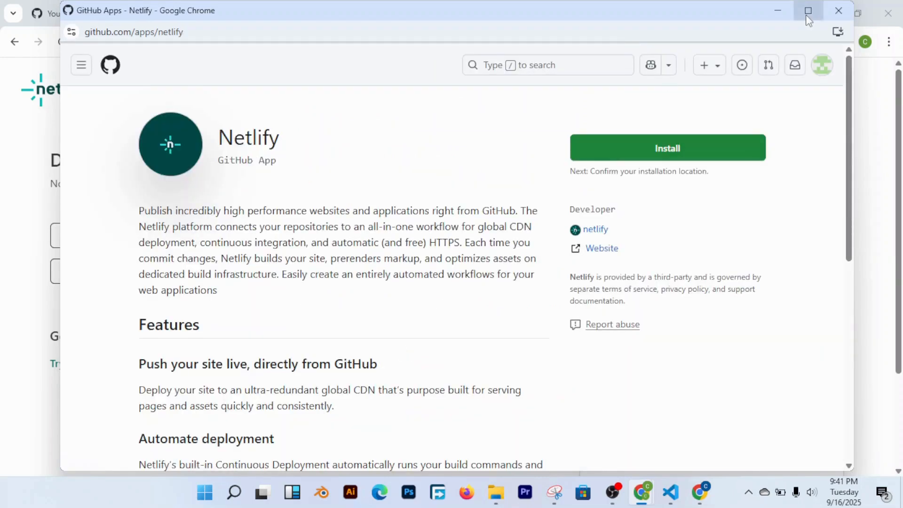
left_click(777, 10)
left_click(269, 234)
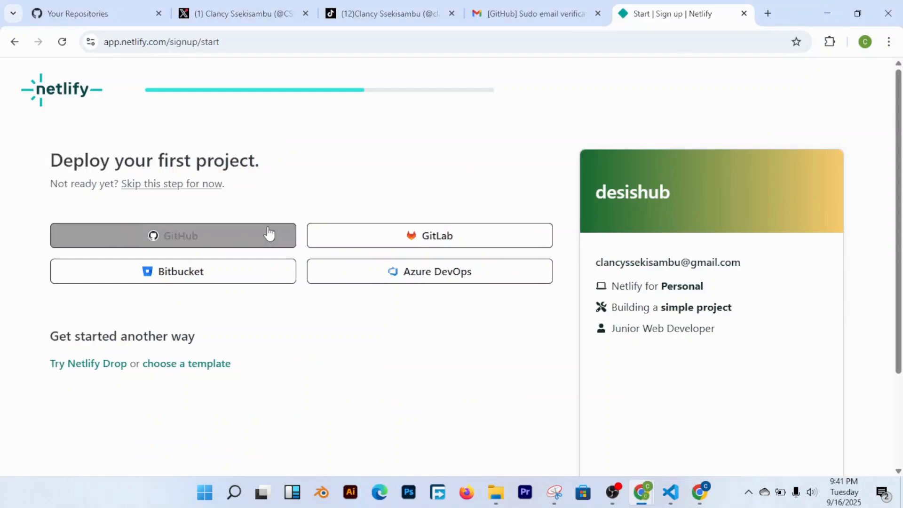
left_click(220, 190)
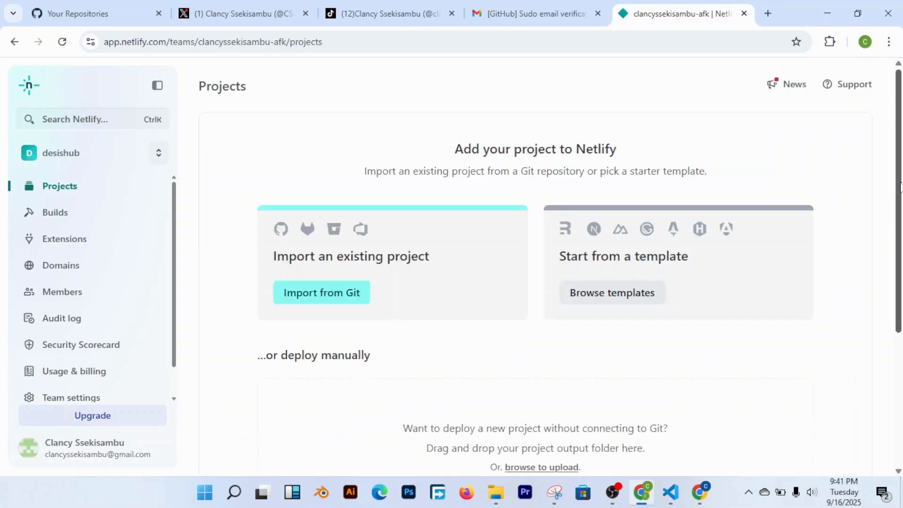
Switch to the GitHub repositories list showing the public Day-11 repository
mouse_move(900, 184)
left_mouse_down()
mouse_move(900, 253)
mouse_move(901, 184)
left_mouse_up()
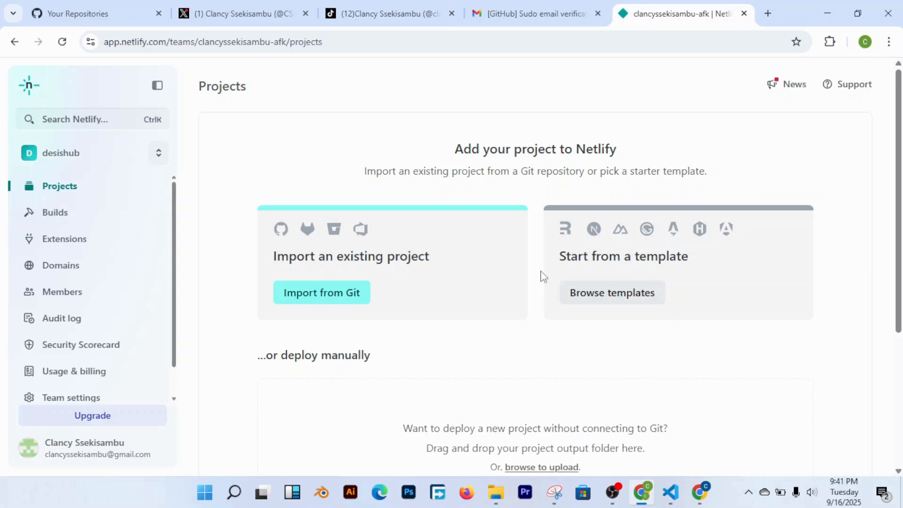
left_click(105, 15)
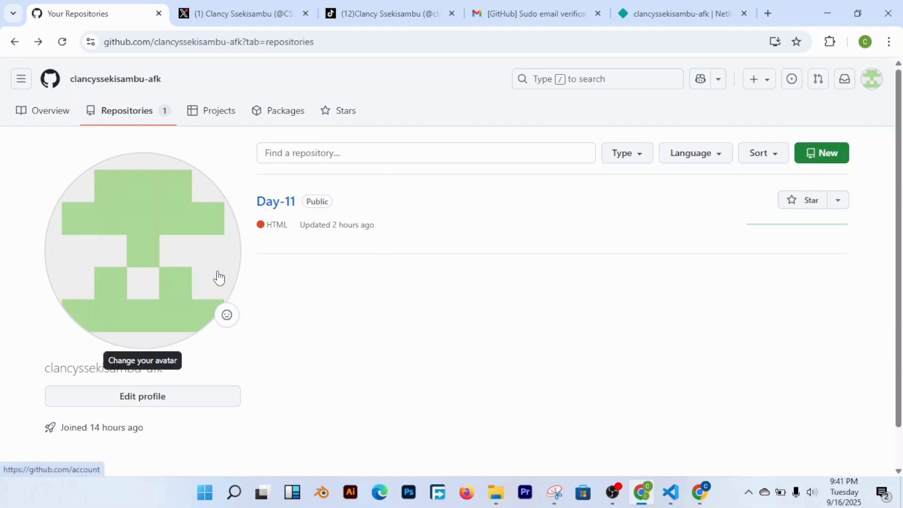
Return to the Netlify tab showing the desishub Projects page
left_click(659, 13)
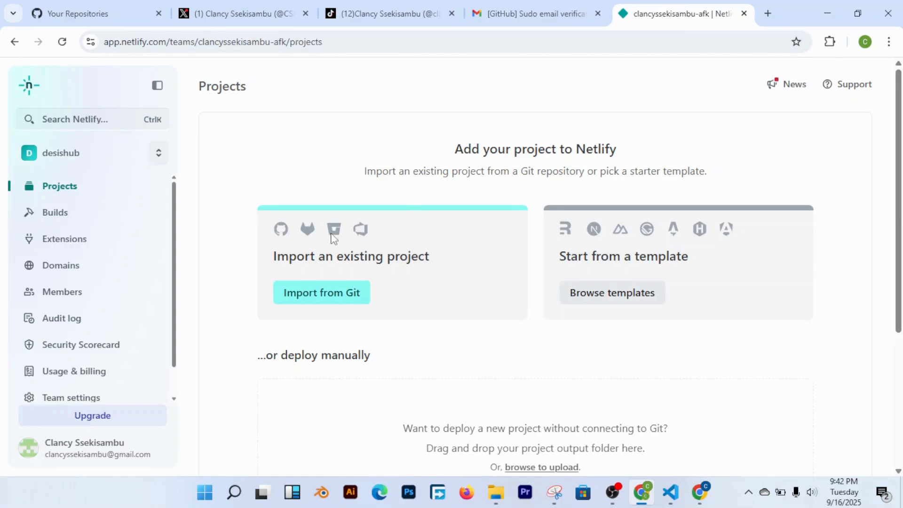
Start Import from Git in Netlify and pick GitHub as the Git provider
left_click(341, 305)
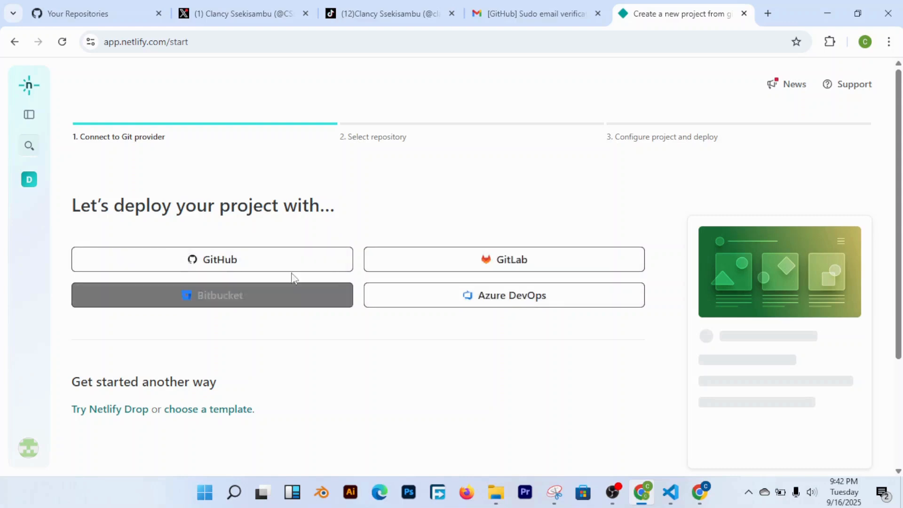
left_click(282, 262)
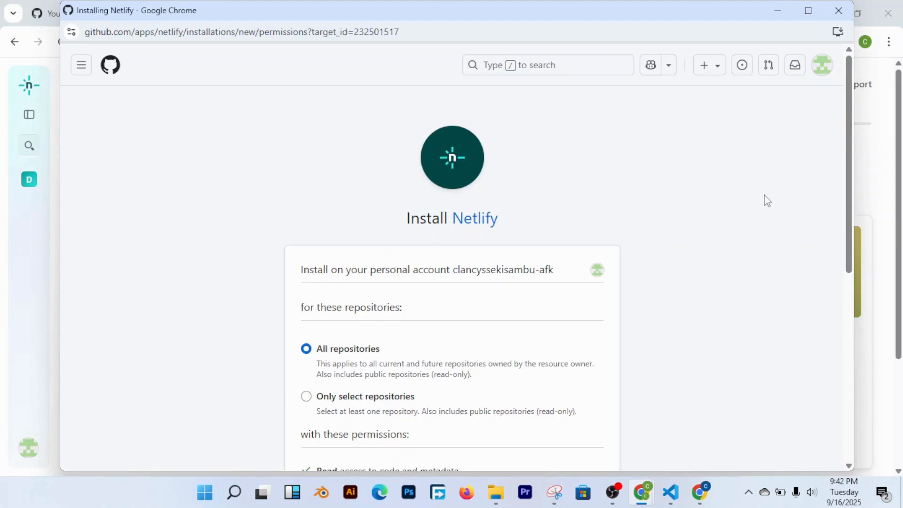
Install Netlify on GitHub with All repositories selected
left_click_drag(852, 215, 879, 311)
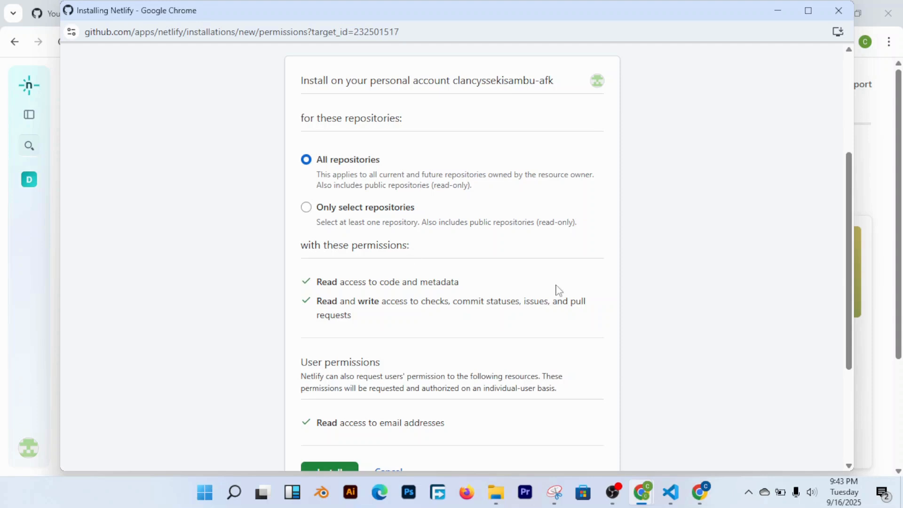
scroll(850, 240, "down", 2)
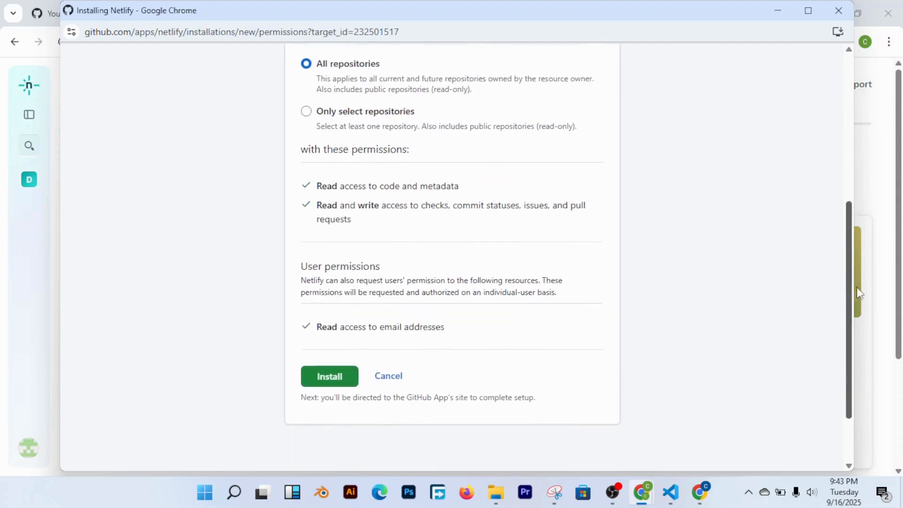
left_click(335, 368)
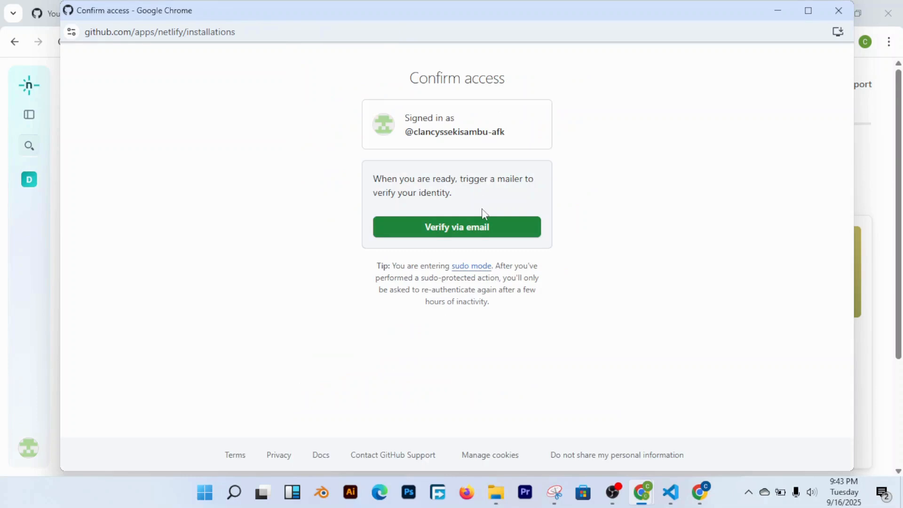
Request a GitHub verification code by email, then switch to Gmail
left_click(454, 229)
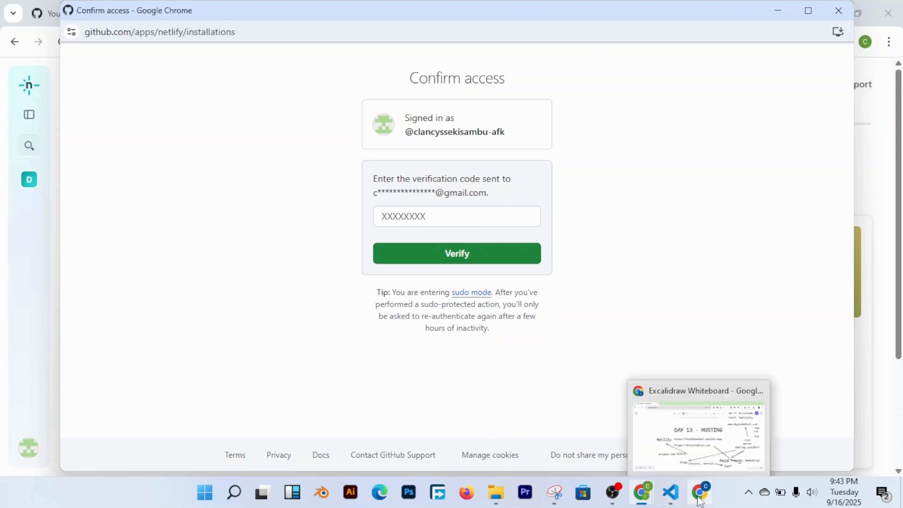
mouse_move(641, 493)
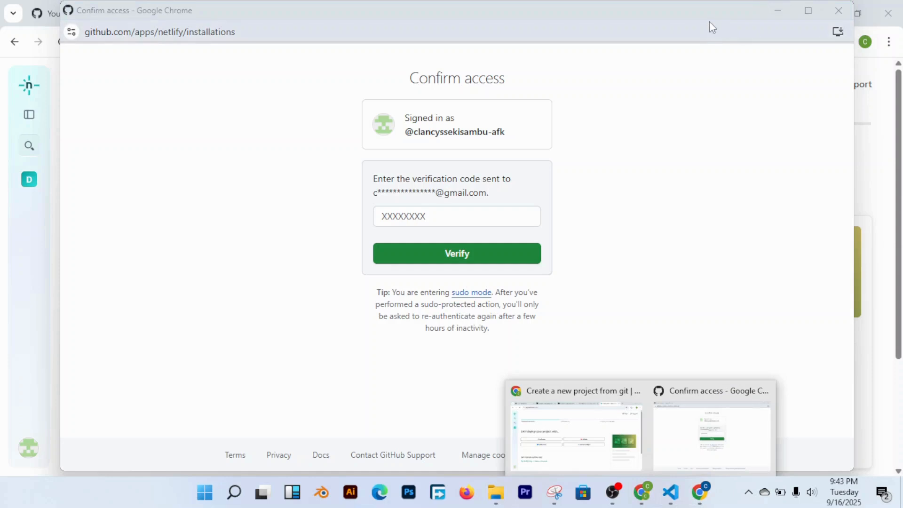
left_click_drag(667, 11, 658, 120)
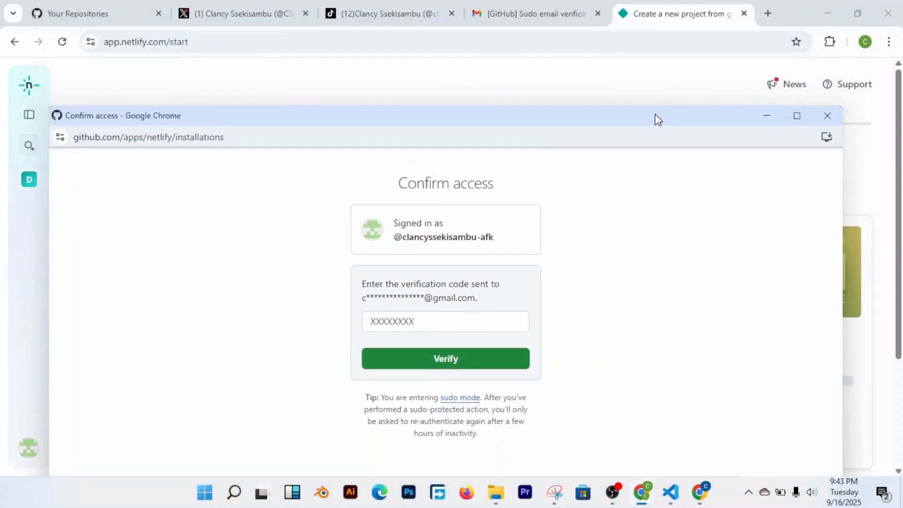
left_click(524, 8)
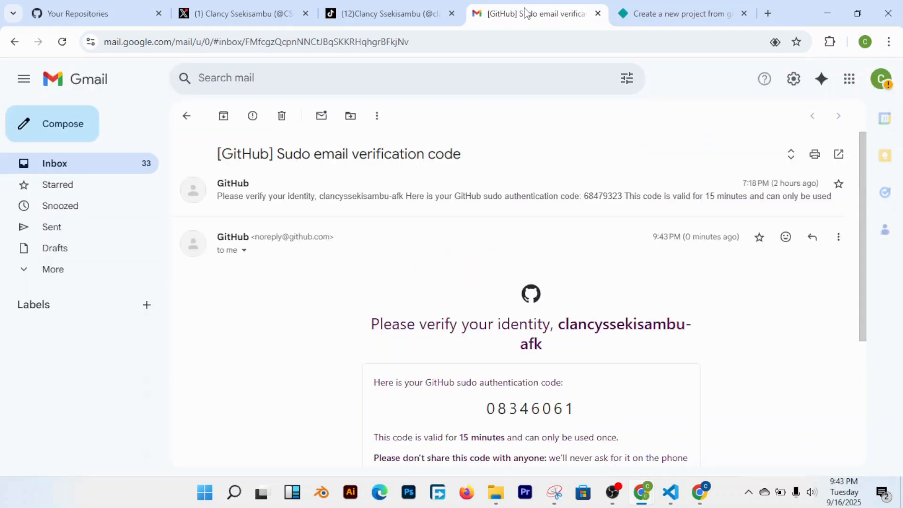
Open the newest GitHub sudo verification email and select its code
left_click(55, 163)
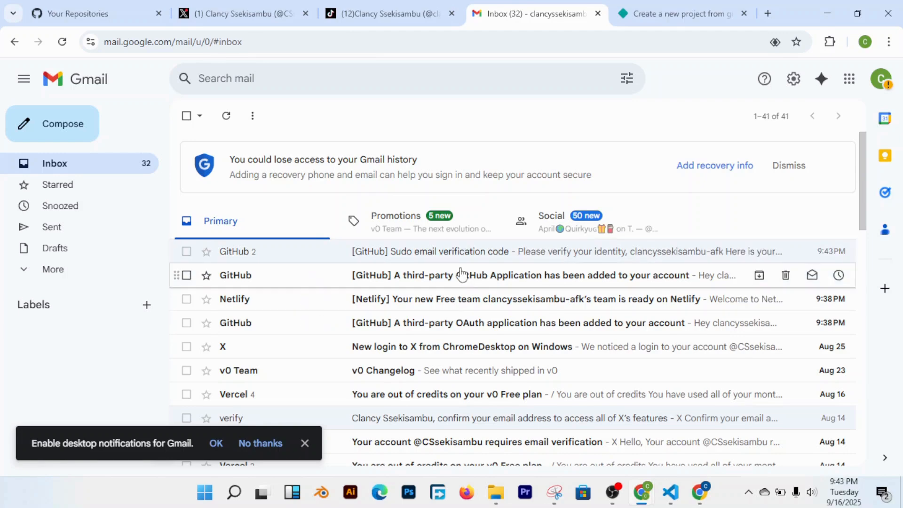
left_click(459, 254)
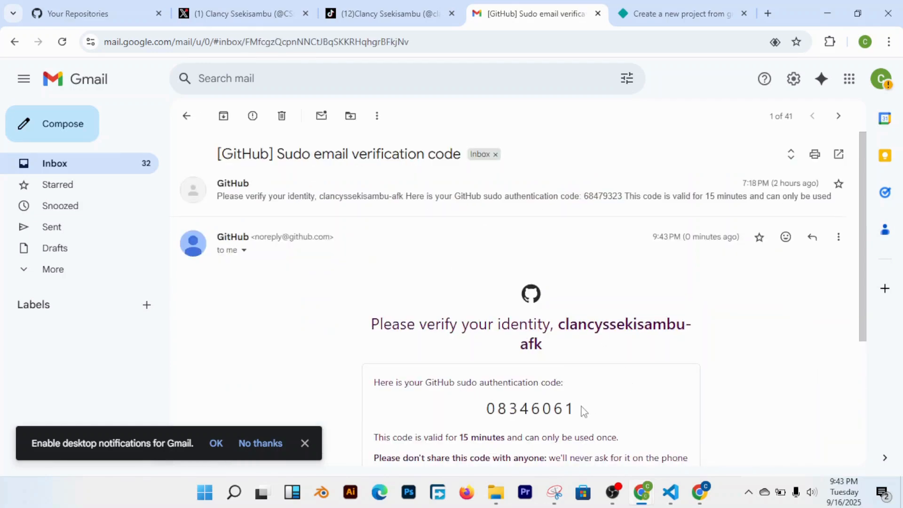
left_click_drag(582, 410, 490, 408)
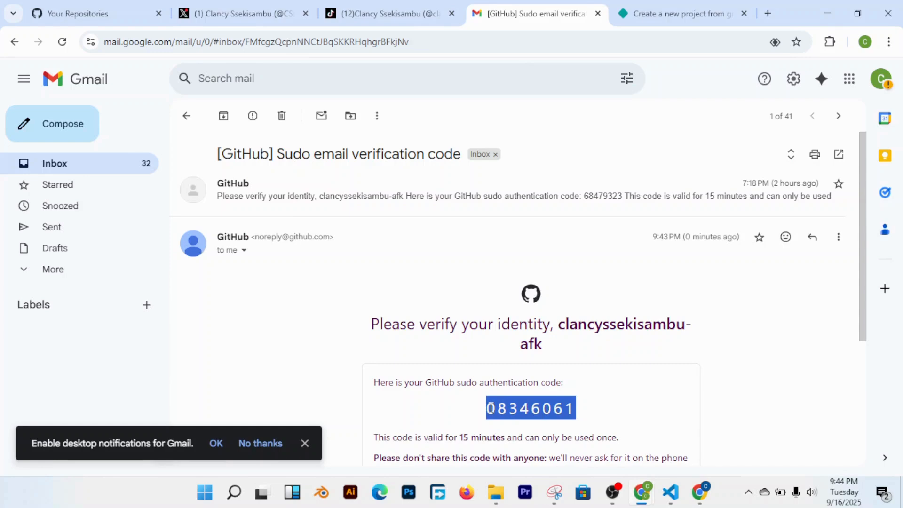
Enter the emailed verification code in GitHub's Confirm access window and verify
mouse_move(648, 491)
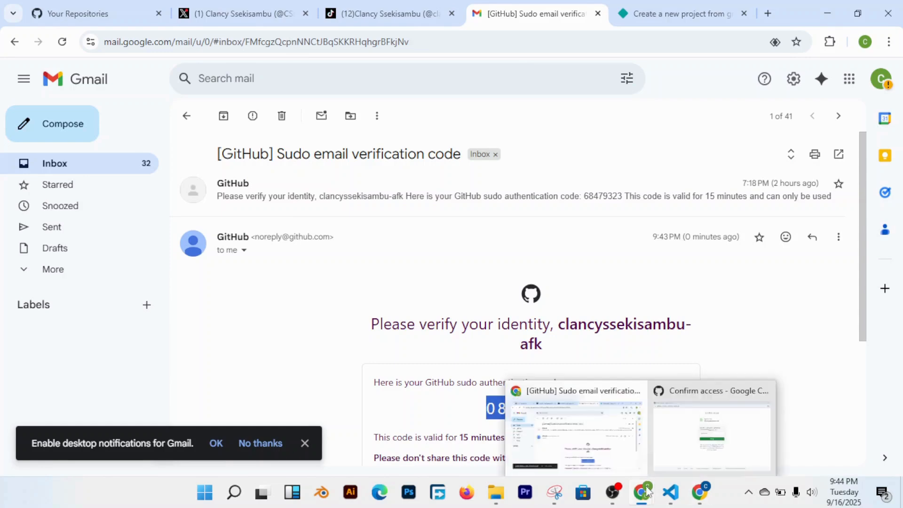
left_click(680, 444)
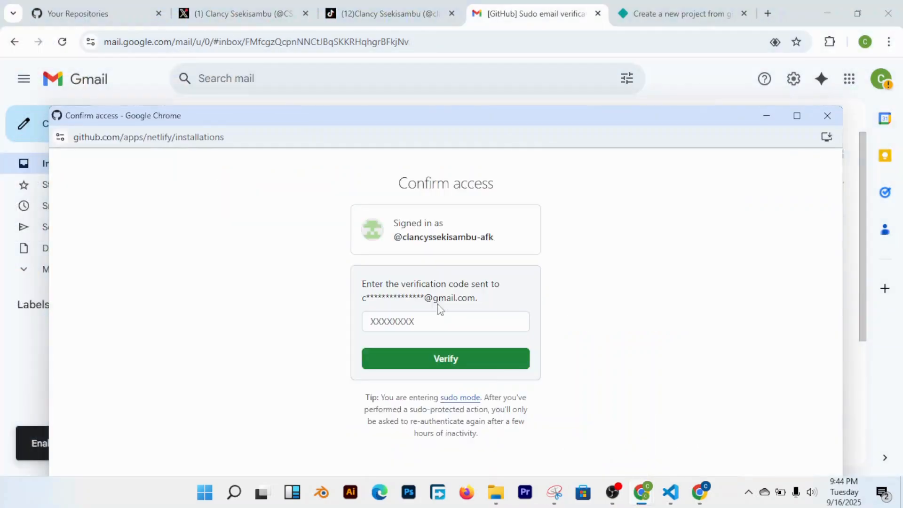
left_click(418, 319)
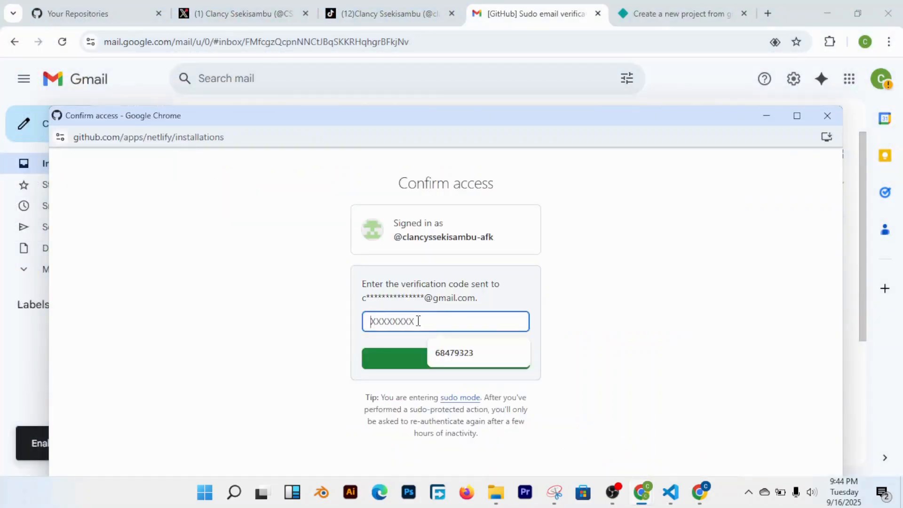
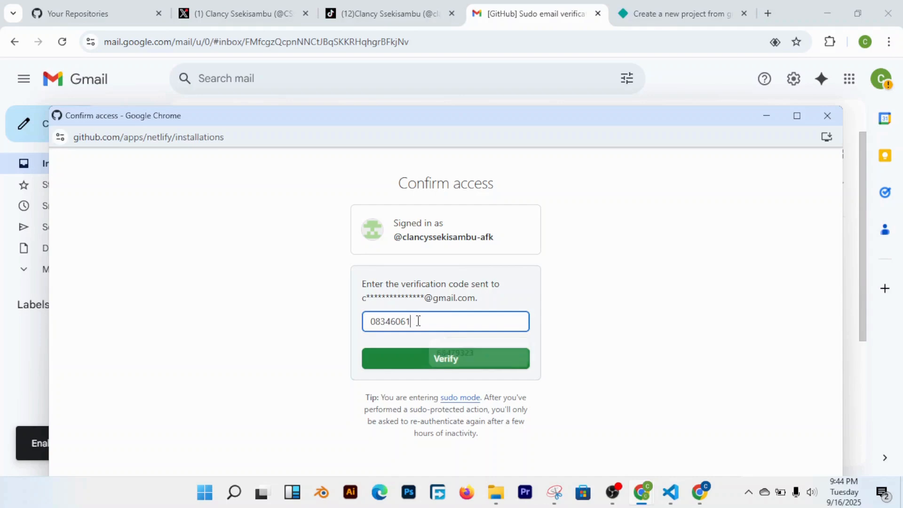
left_click(432, 358)
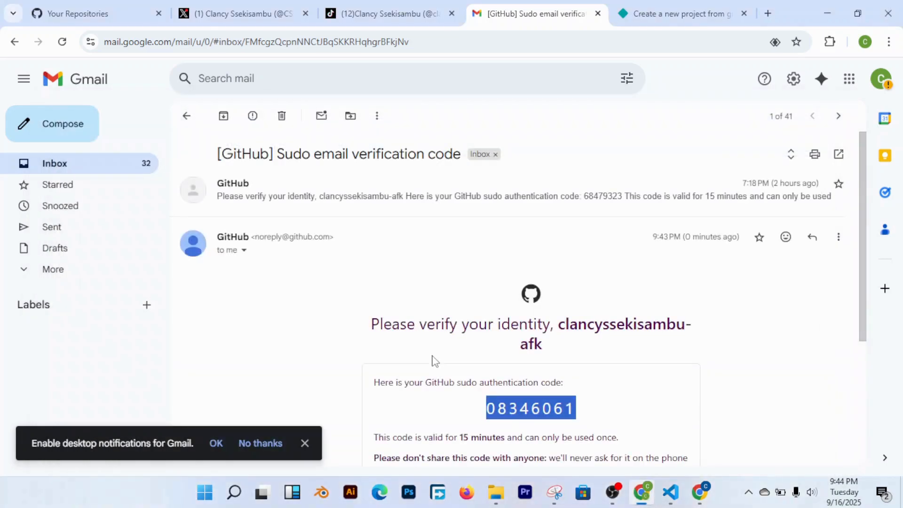
Return to Netlify's new-project page, which now lists the Day-11 repository
left_click(644, 15)
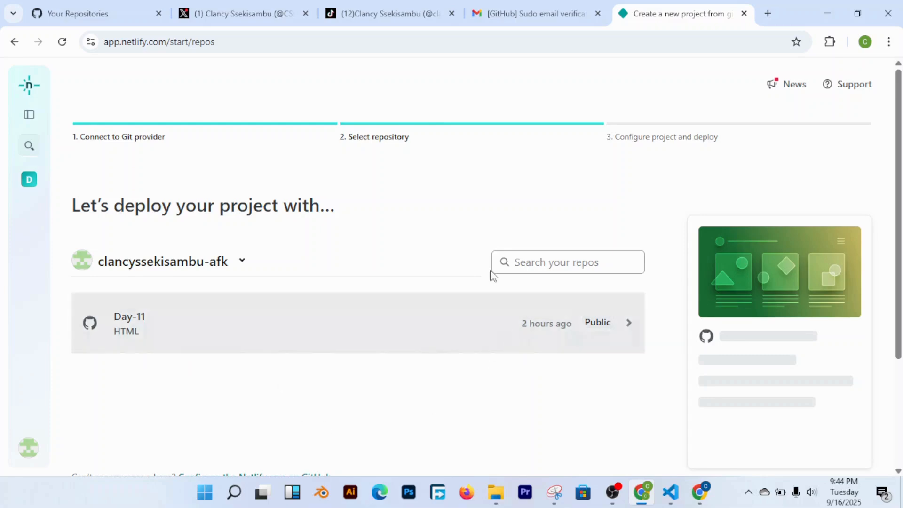
Select the Day-11 repository and deploy it with the default settings
left_click(239, 320)
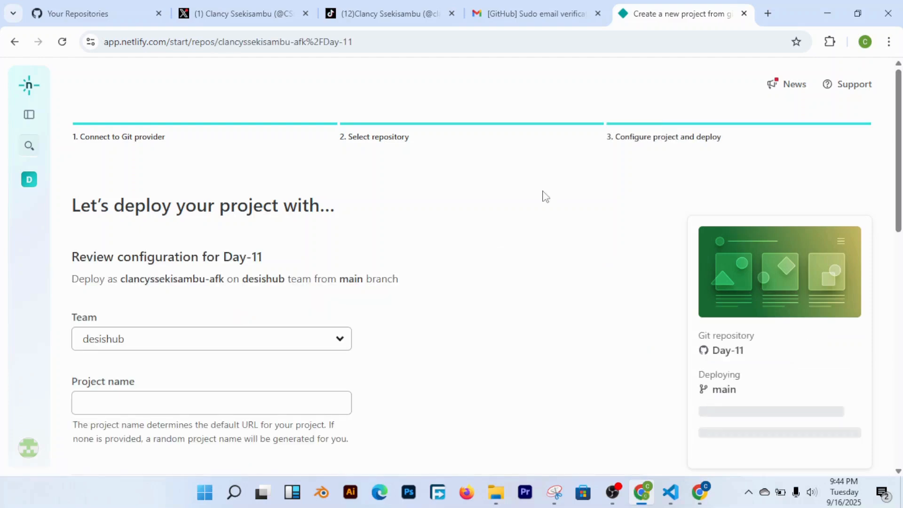
left_click_drag(900, 123, 899, 368)
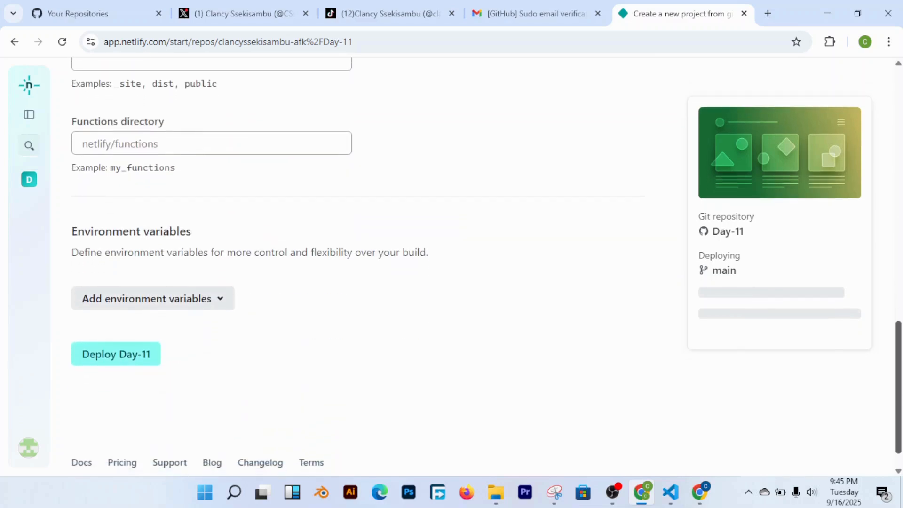
left_click(149, 359)
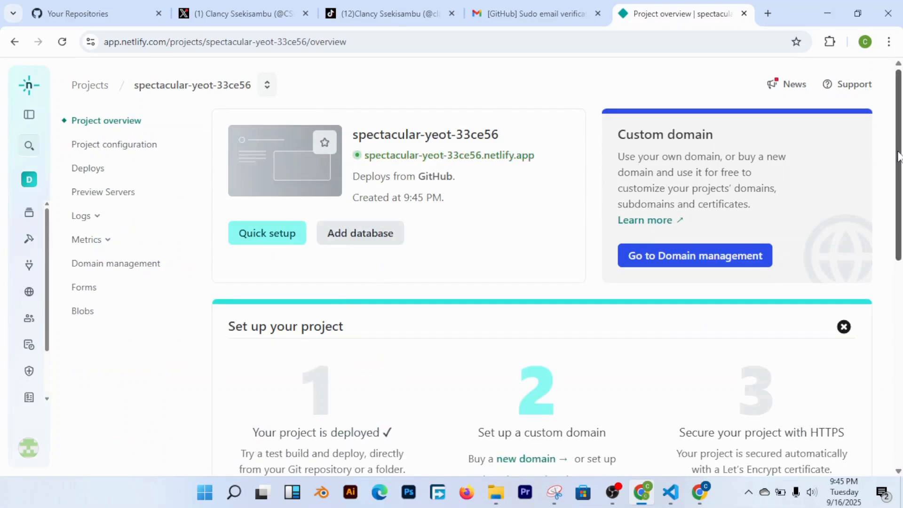
Review the spectacular-yeot-33ce56 project overview and its production deploy
scroll(898, 156, "down", 4)
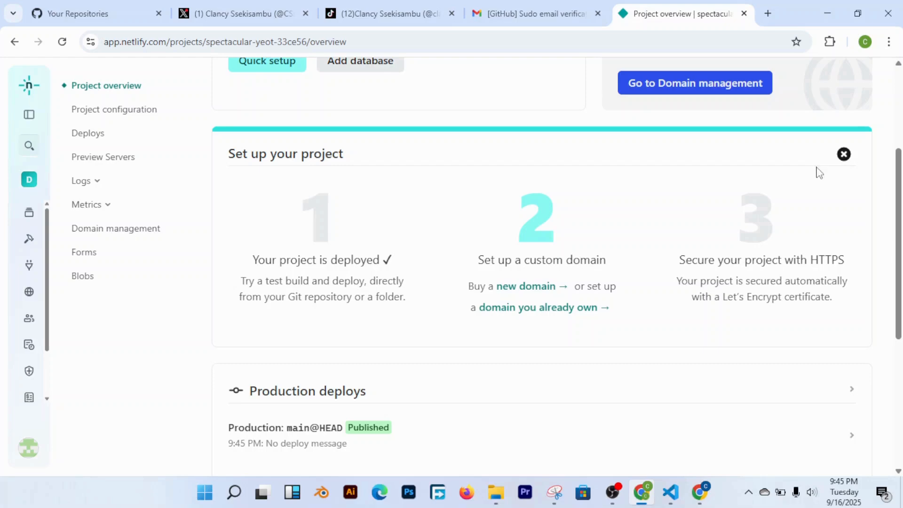
left_click_drag(899, 193, 900, 89)
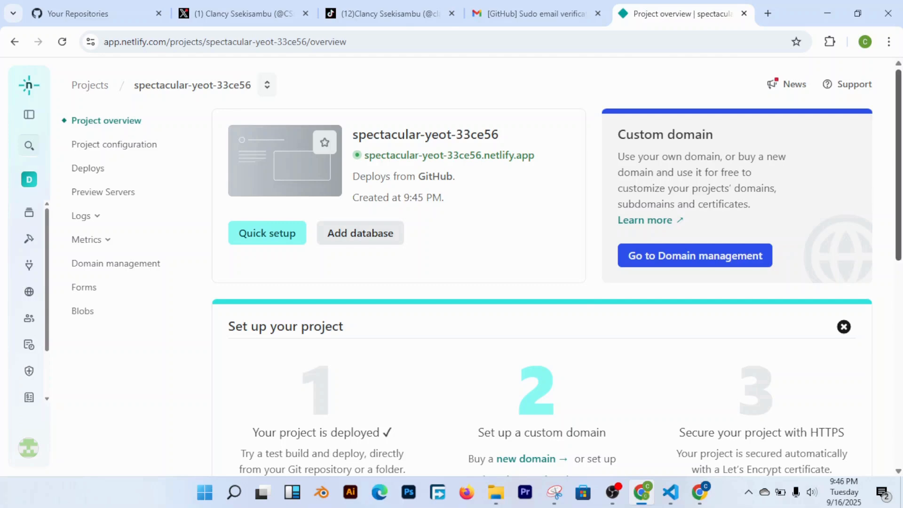
scroll(898, 165, "down", 2)
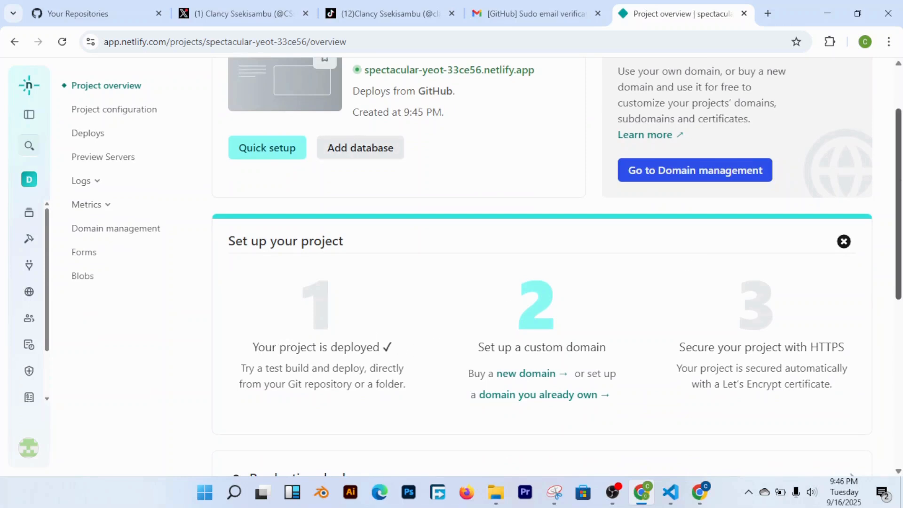
scroll(896, 191, "down", 5)
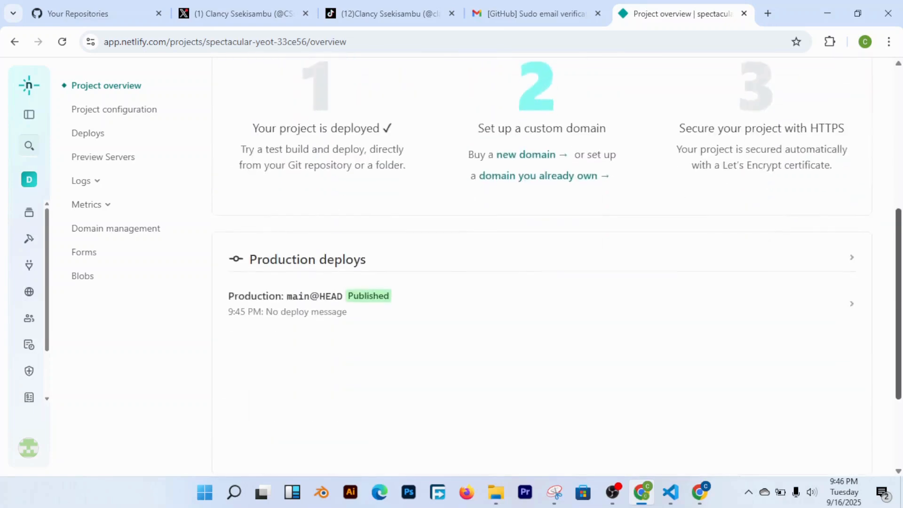
scroll(541, 264, "down", 3)
scroll(382, 134, "up", 8)
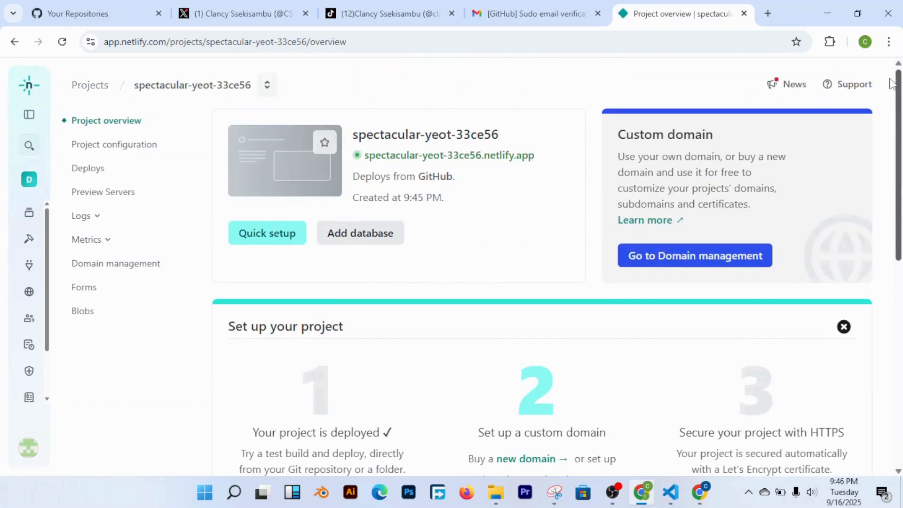
From Domain management, choose Edit project name for the spectacular-yeot-33ce56.netlify.app subdomain
left_click(136, 270)
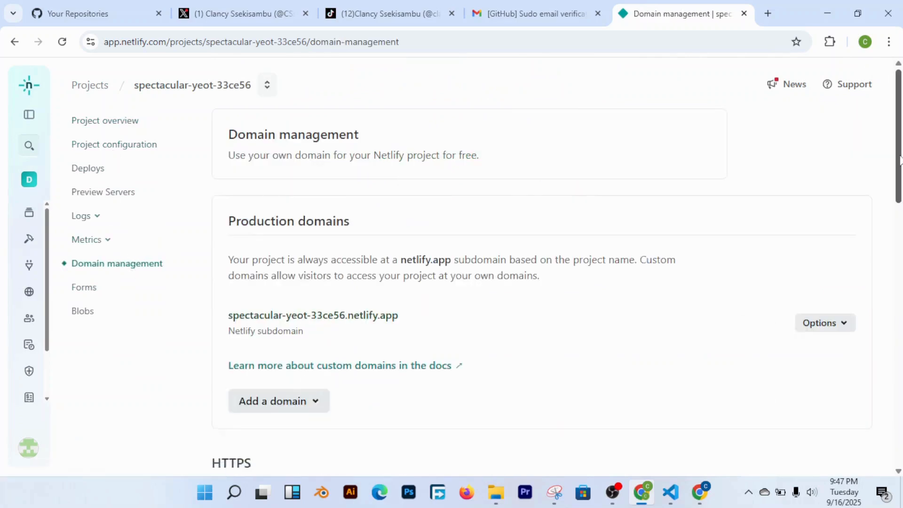
scroll(899, 160, "down", 2)
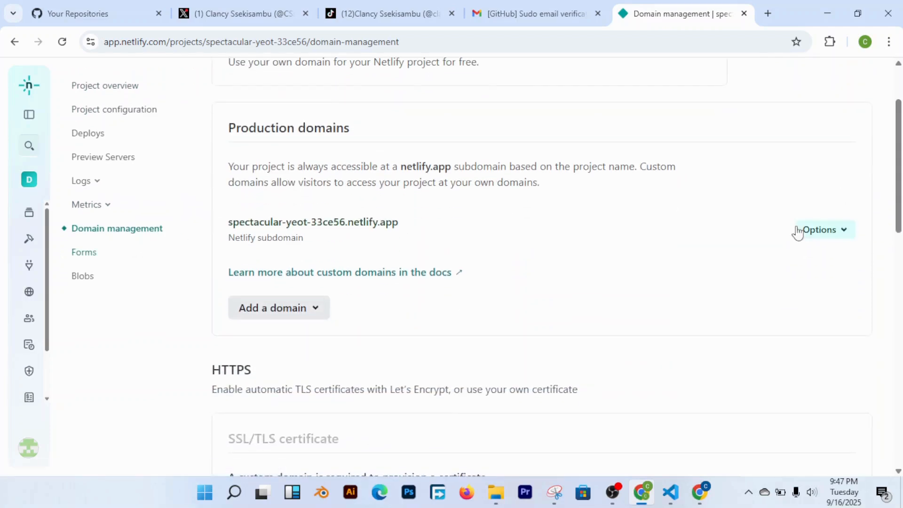
left_click(849, 236)
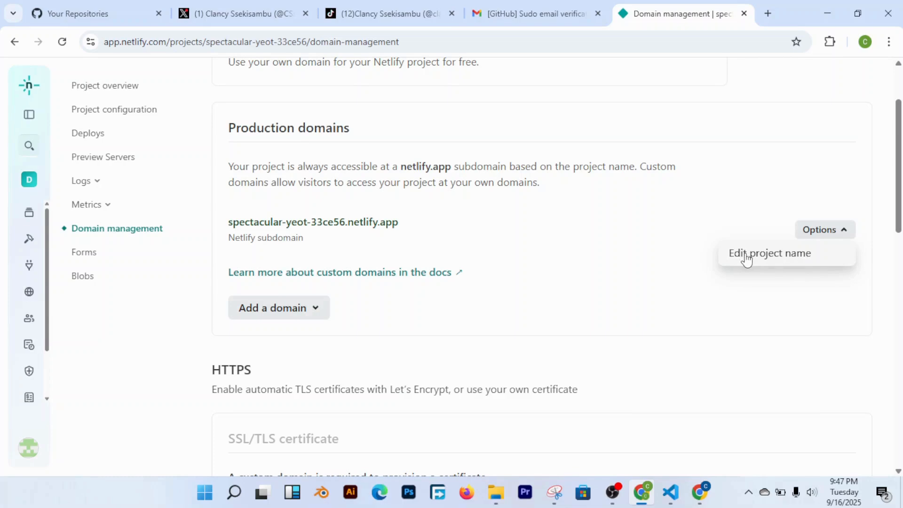
left_click(751, 260)
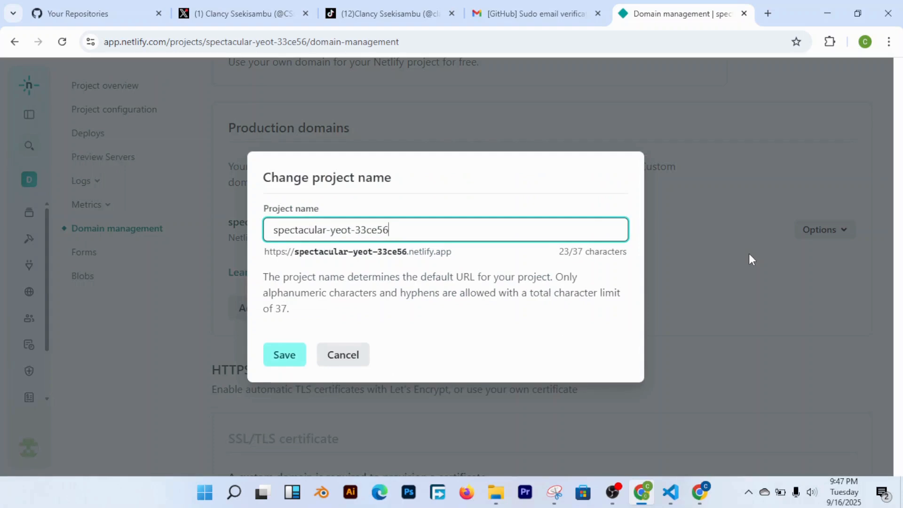
Replace the project name with day-11 and try saving it
key("BackSpace")
key("BackSpace")
key("BackSpace")
key("BackSpace")
key("BackSpace")
key("BackSpace")
key("BackSpace")
key("BackSpace")
key("BackSpace")
key("BackSpace")
key("BackSpace")
key("BackSpace")
key("BackSpace")
key("BackSpace")
key("BackSpace")
key("BackSpace")
key("BackSpace")
key("BackSpace")
key("BackSpace")
key("BackSpace")
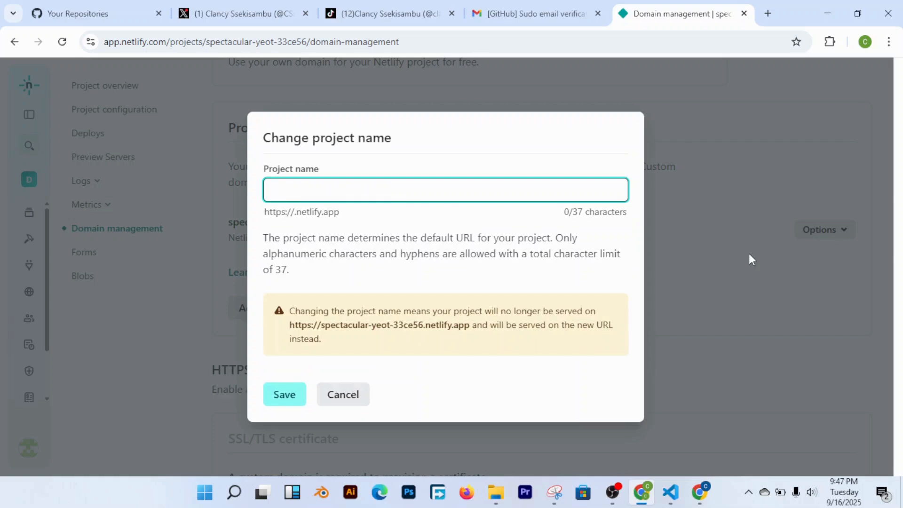
key("ctrl+z")
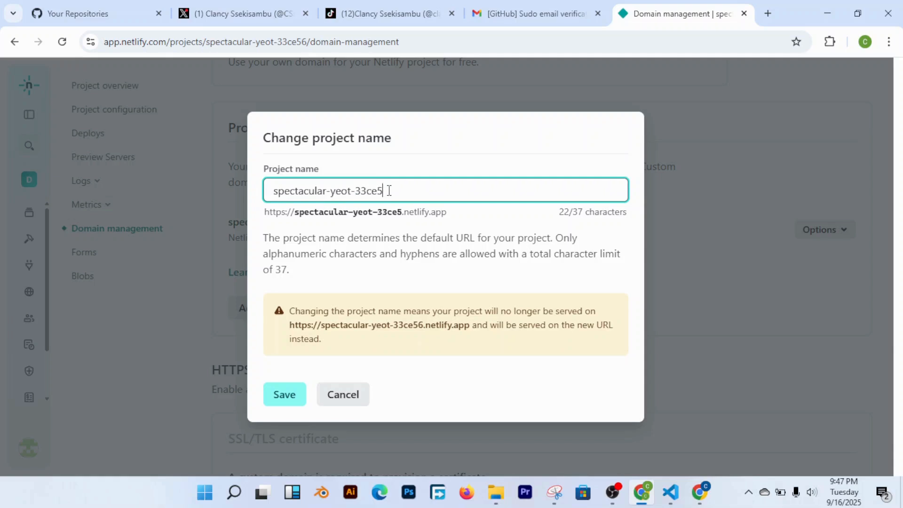
key("BackSpace")
key("BackSpace")
key("BackSpace")
key("BackSpace")
key("BackSpace")
key("BackSpace")
key("BackSpace")
key("BackSpace")
key("BackSpace")
key("BackSpace")
key("BackSpace")
key("BackSpace")
key("BackSpace")
key("BackSpace")
key("BackSpace")
key("BackSpace")
key("BackSpace")
key("BackSpace")
key("BackSpace")
key("BackSpace")
key("BackSpace")
key("BackSpace")
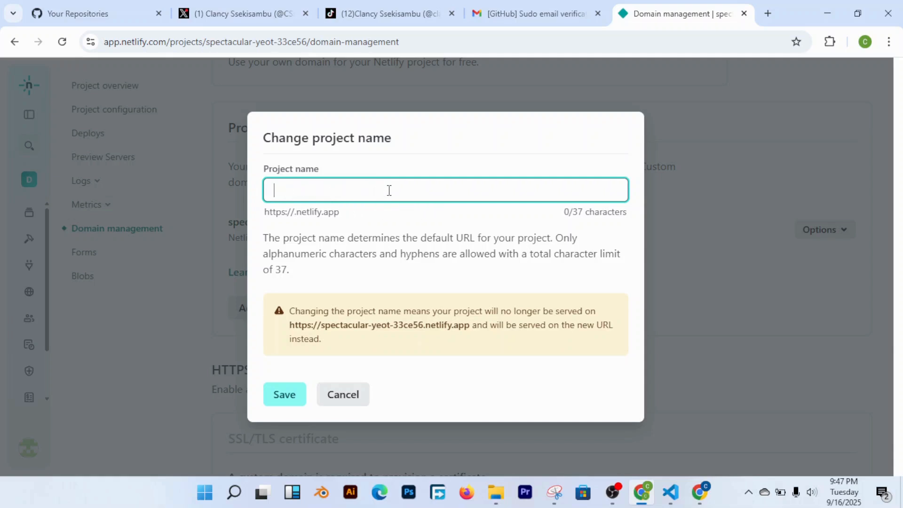
type("day")
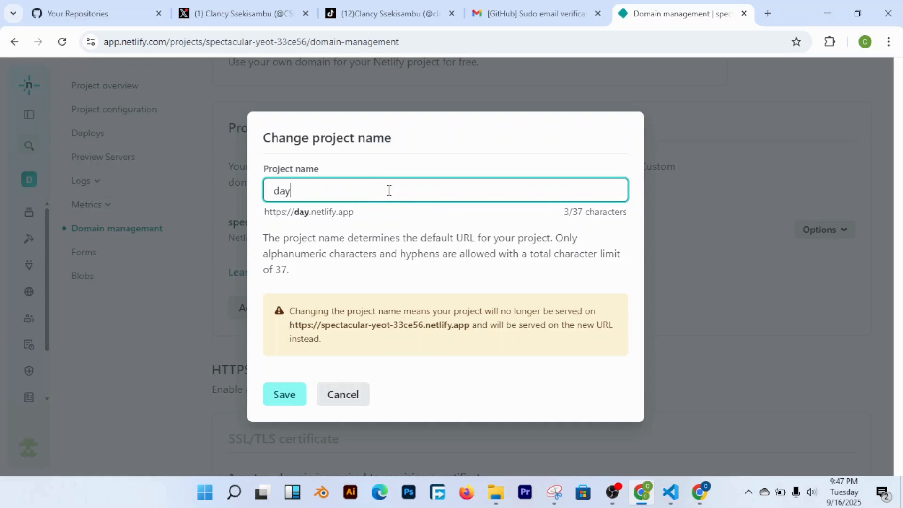
type("1")
key("BackSpace")
type("-11")
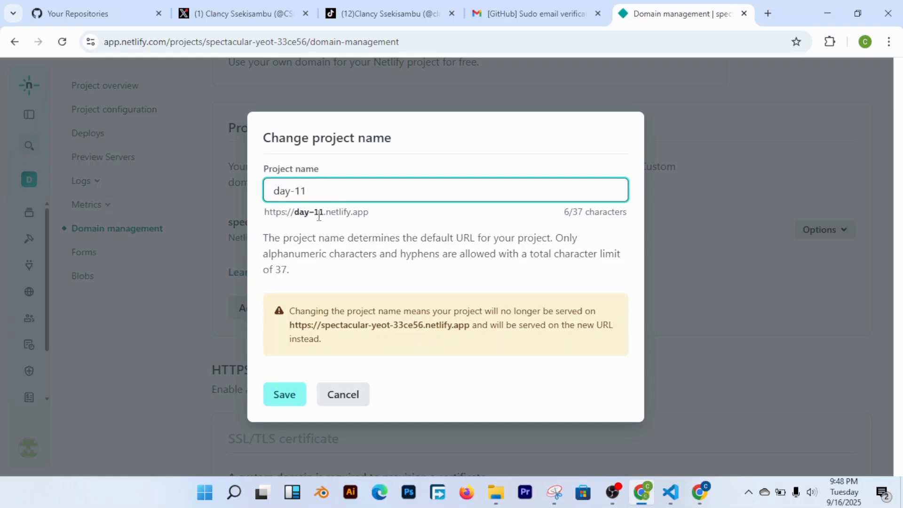
left_click(284, 400)
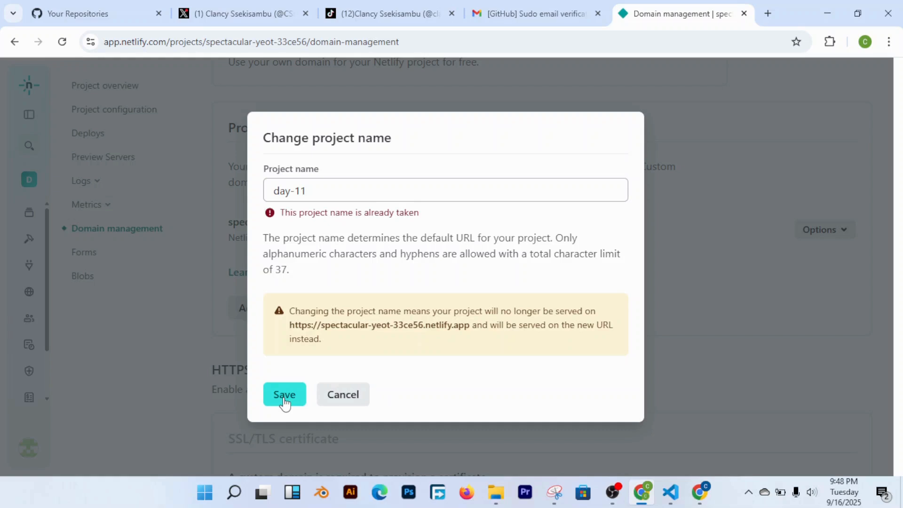
After the 'already taken' error, prefix the name with 'project-'
left_click(319, 199)
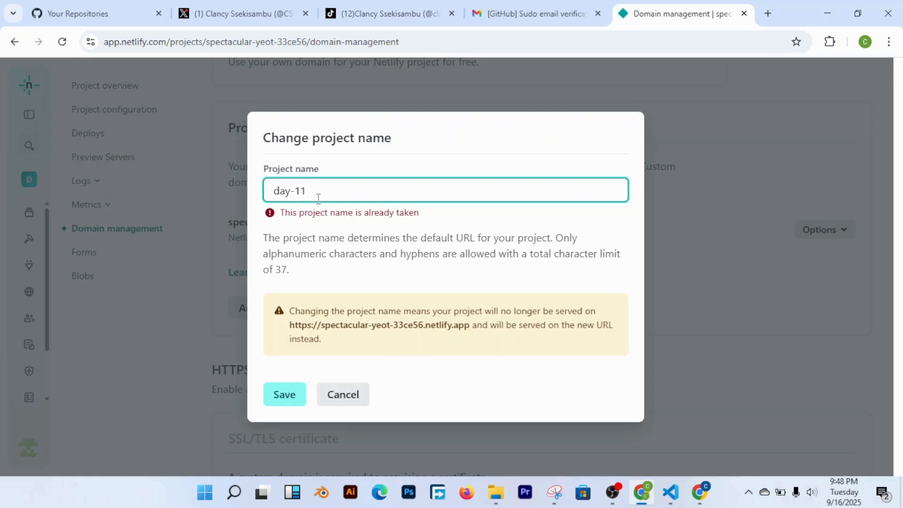
left_click(276, 194)
type("pr")
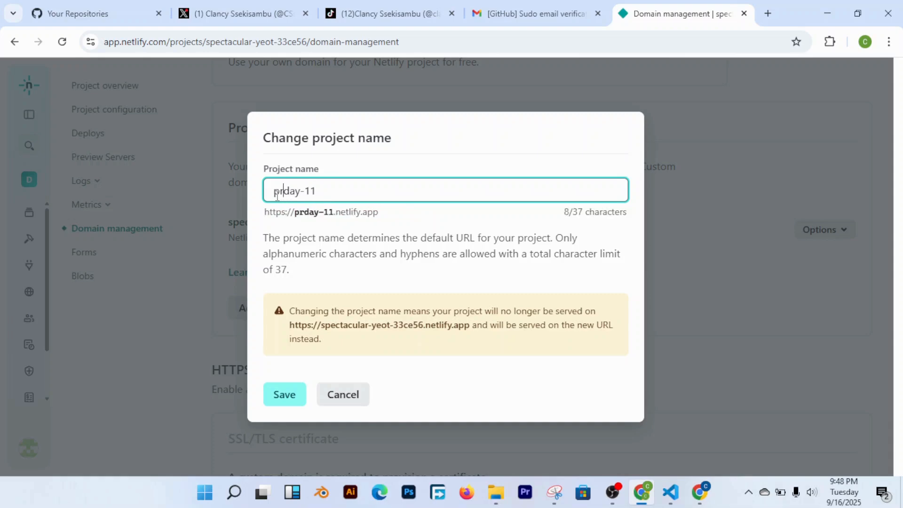
type("oject")
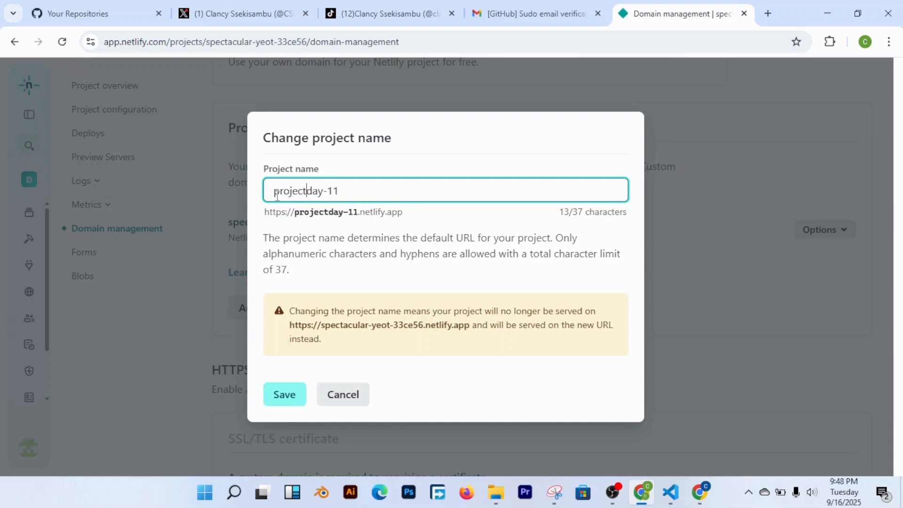
type("-")
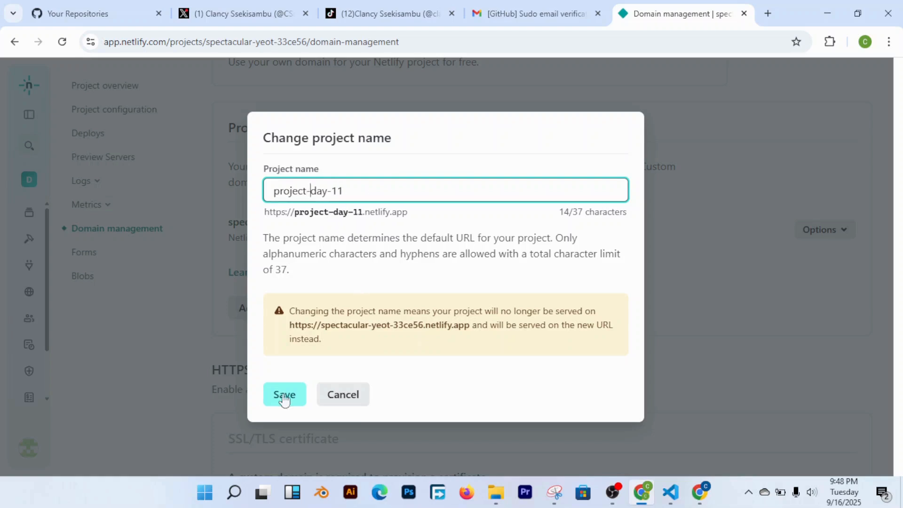
Save the name project-day-11 and view the project overview at project-day-11.netlify.app
left_click(281, 399)
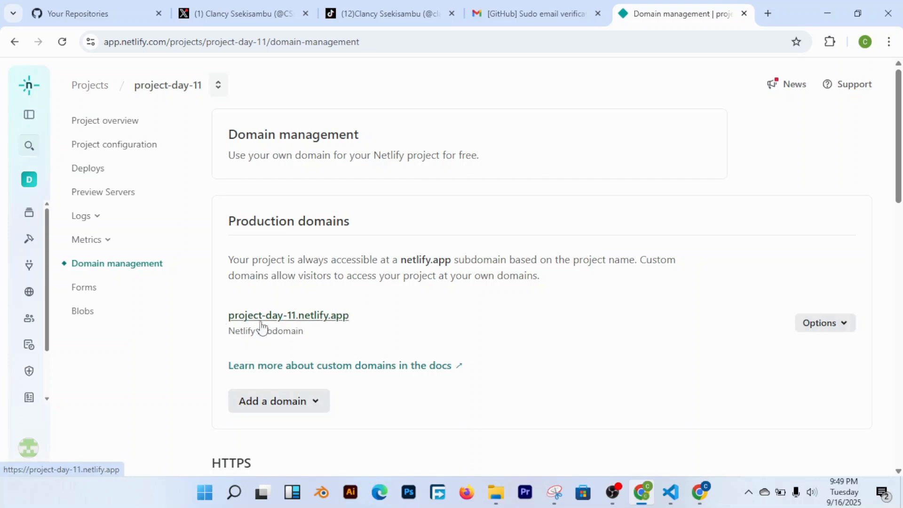
left_click(131, 121)
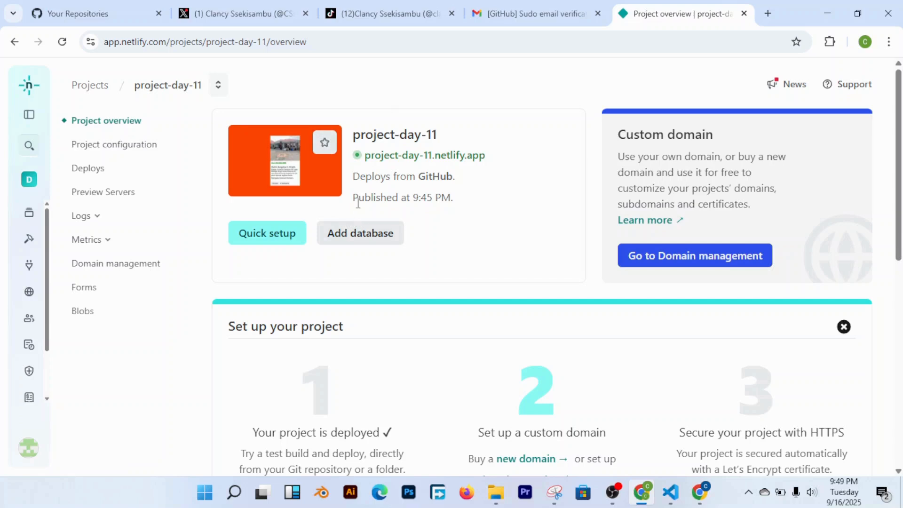
Open the live project-day-11.netlify.app site and select its web address
left_click(386, 160)
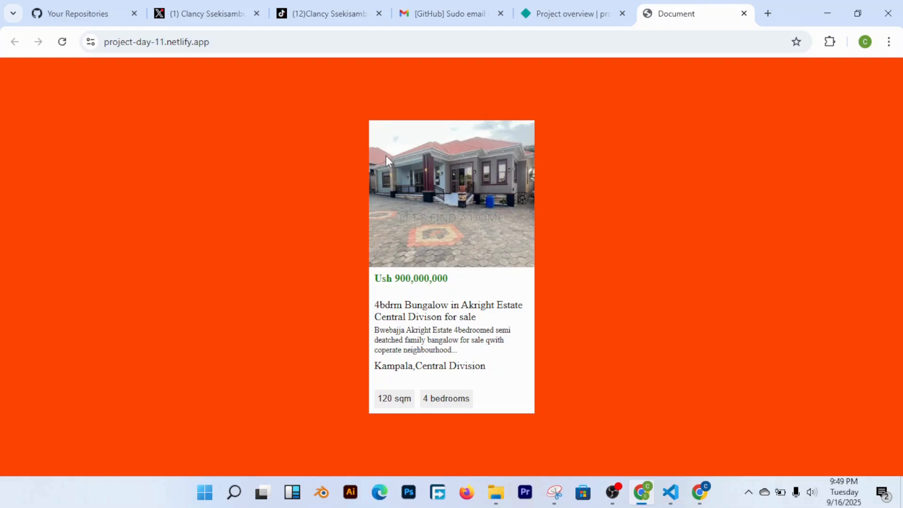
left_click(235, 42)
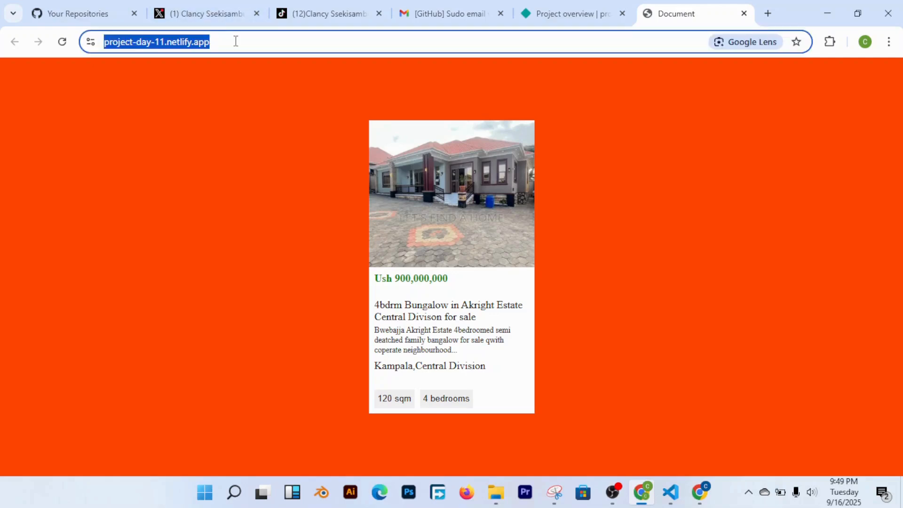
double_click(235, 41)
left_click(273, 50)
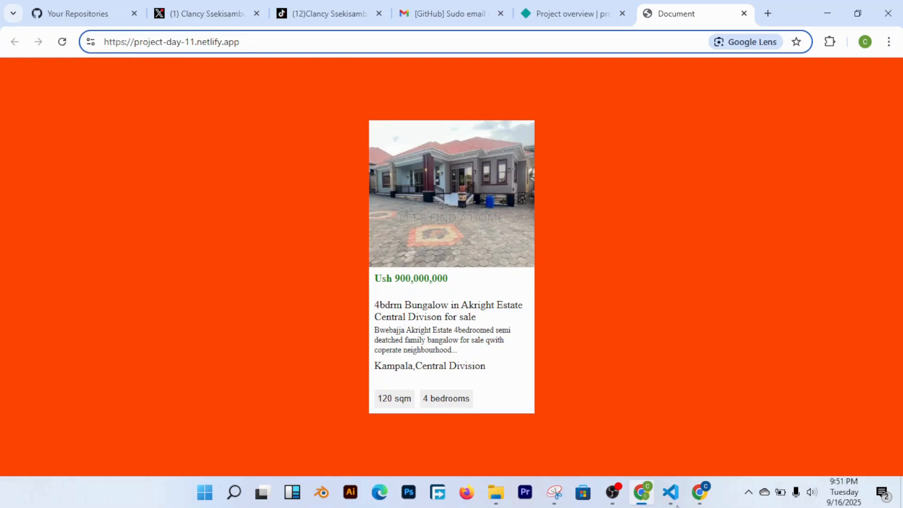
Bring the Excalidraw DAY 13 - HOSTING whiteboard to the front
mouse_move(676, 506)
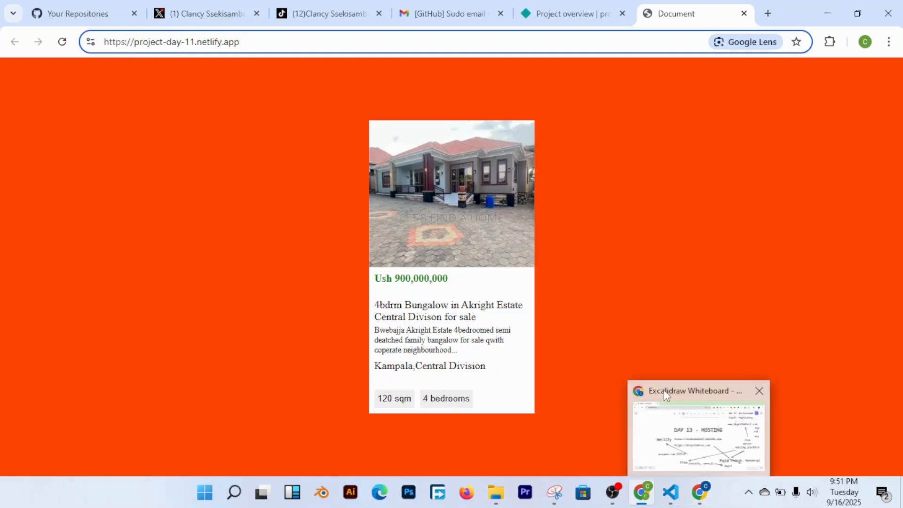
left_click(664, 389)
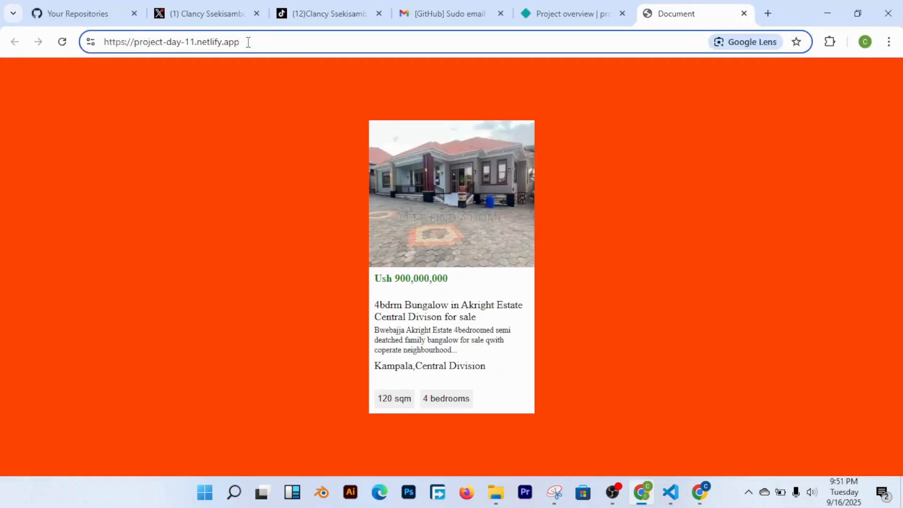
left_click_drag(246, 42, 187, 46)
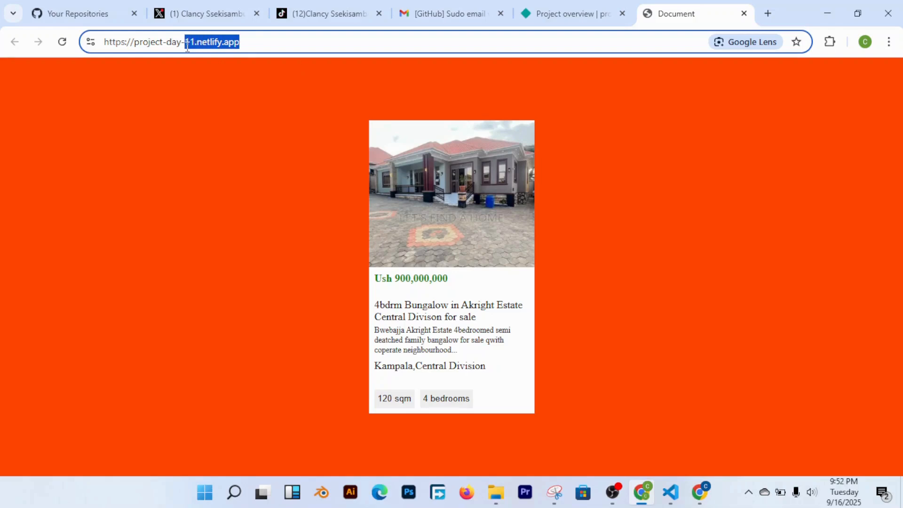
left_click(270, 38)
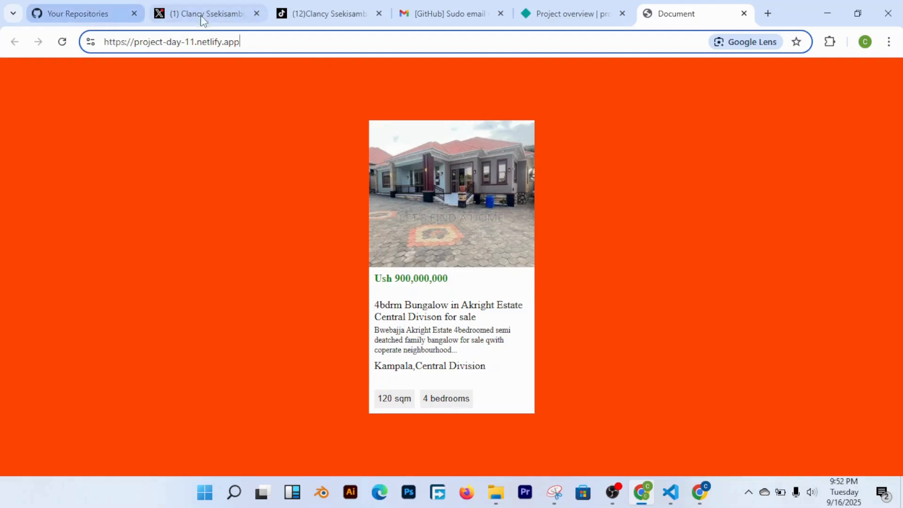
left_click(699, 492)
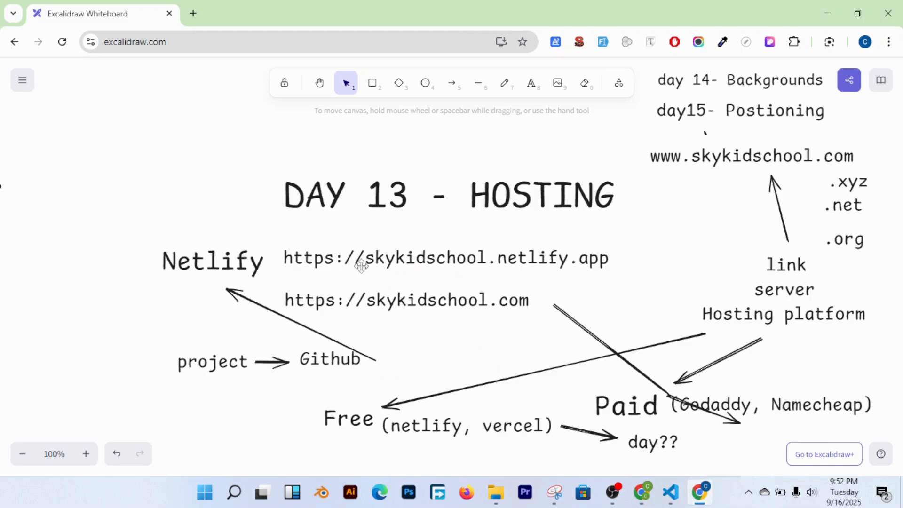
left_click(422, 260)
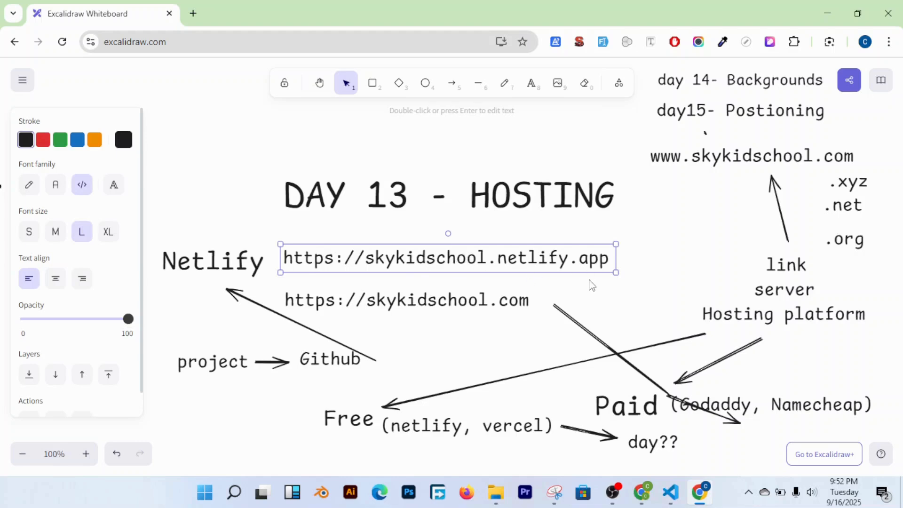
left_click(642, 492)
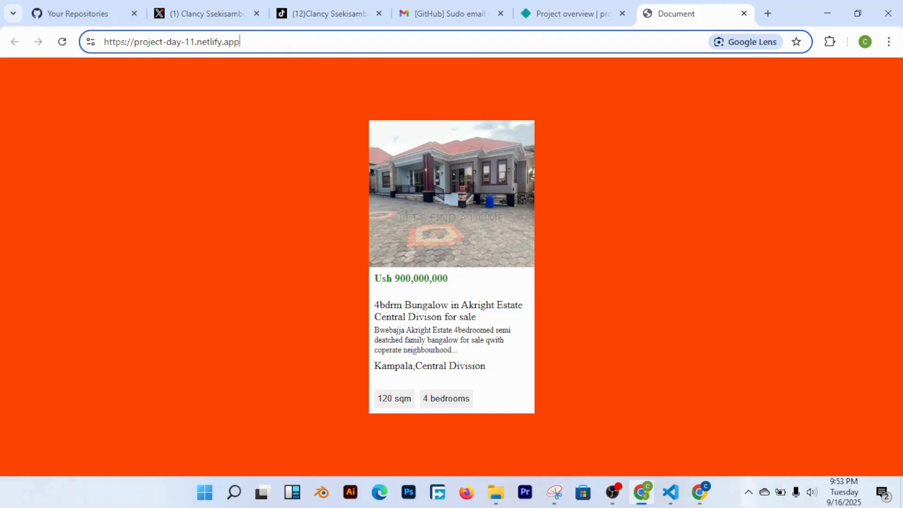
Return to the Excalidraw whiteboard and deselect the netlify.app text
left_click(707, 497)
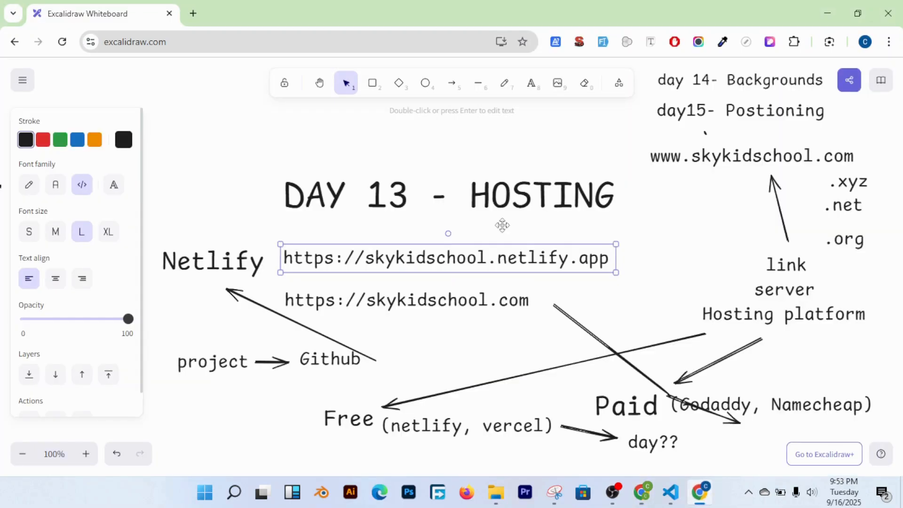
left_click(707, 236)
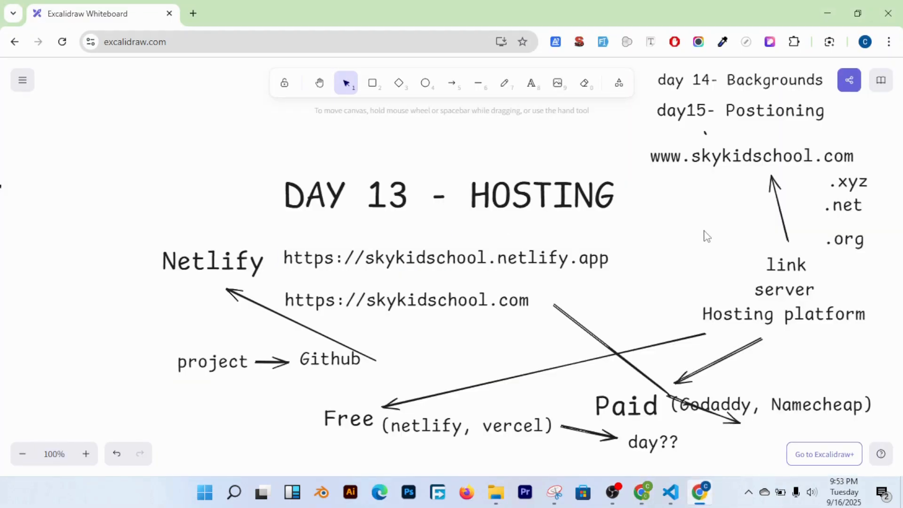